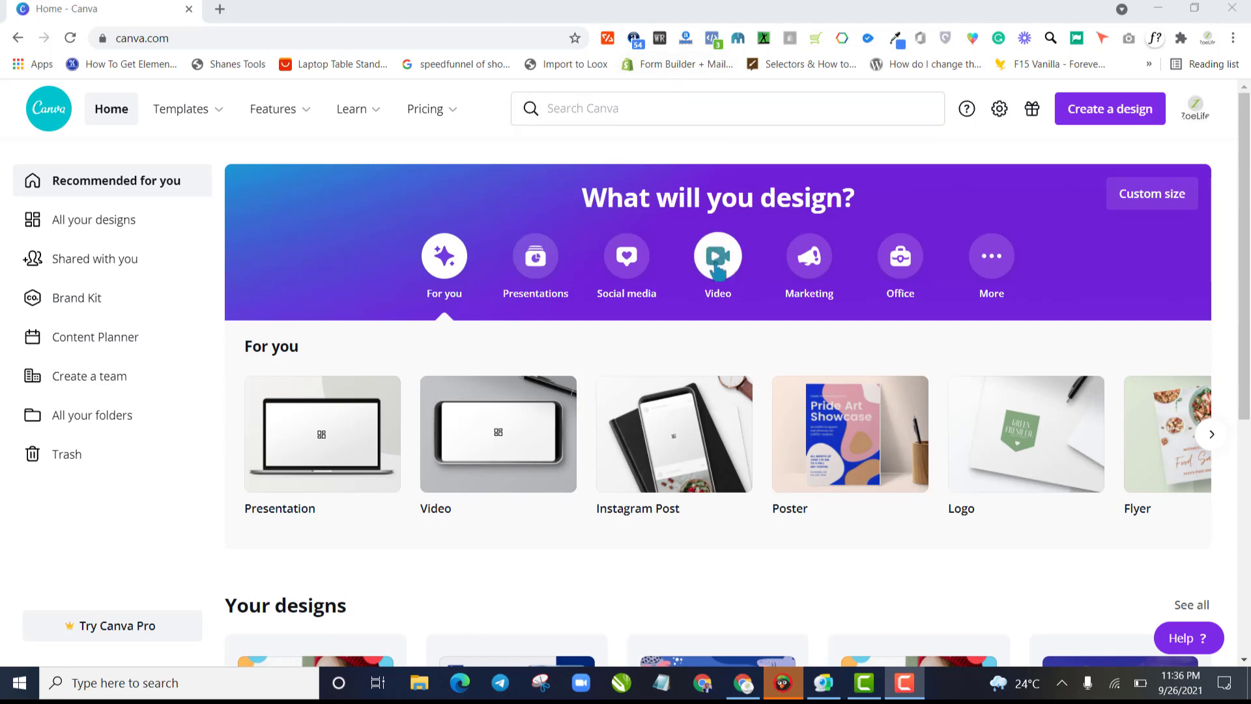
left_click(265, 31)
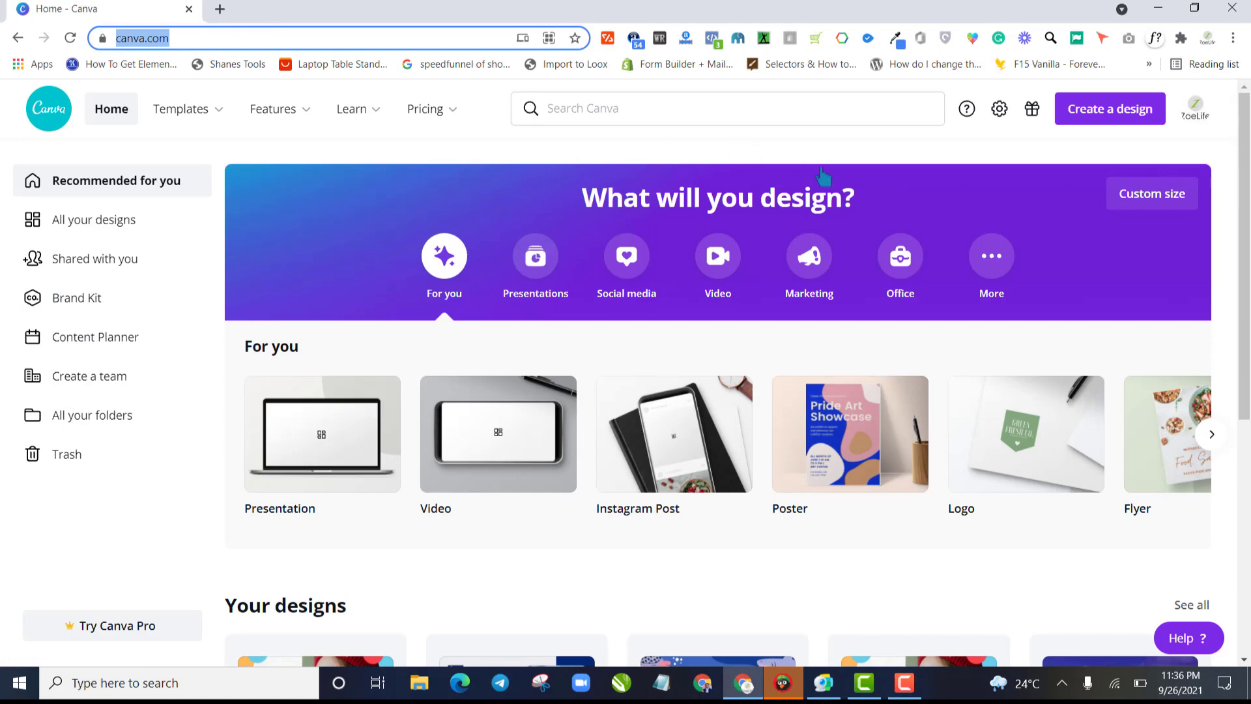
left_click(859, 161)
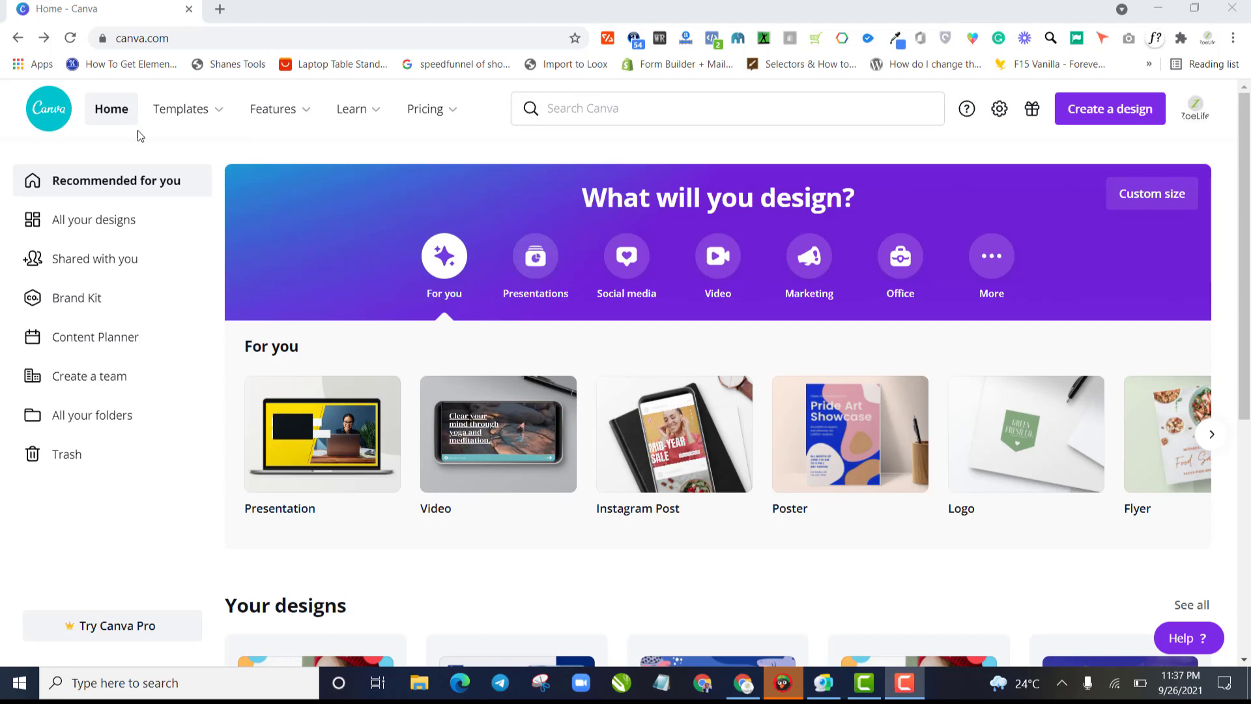
left_click(601, 120)
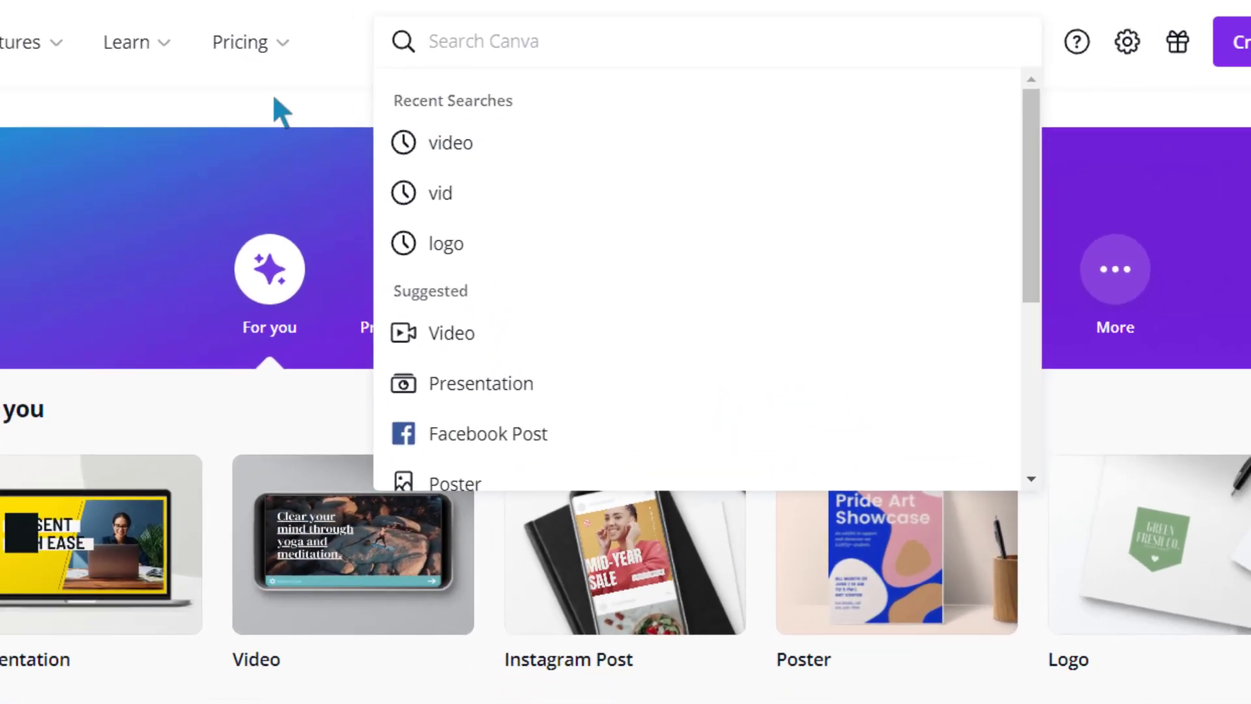
left_click(234, 93)
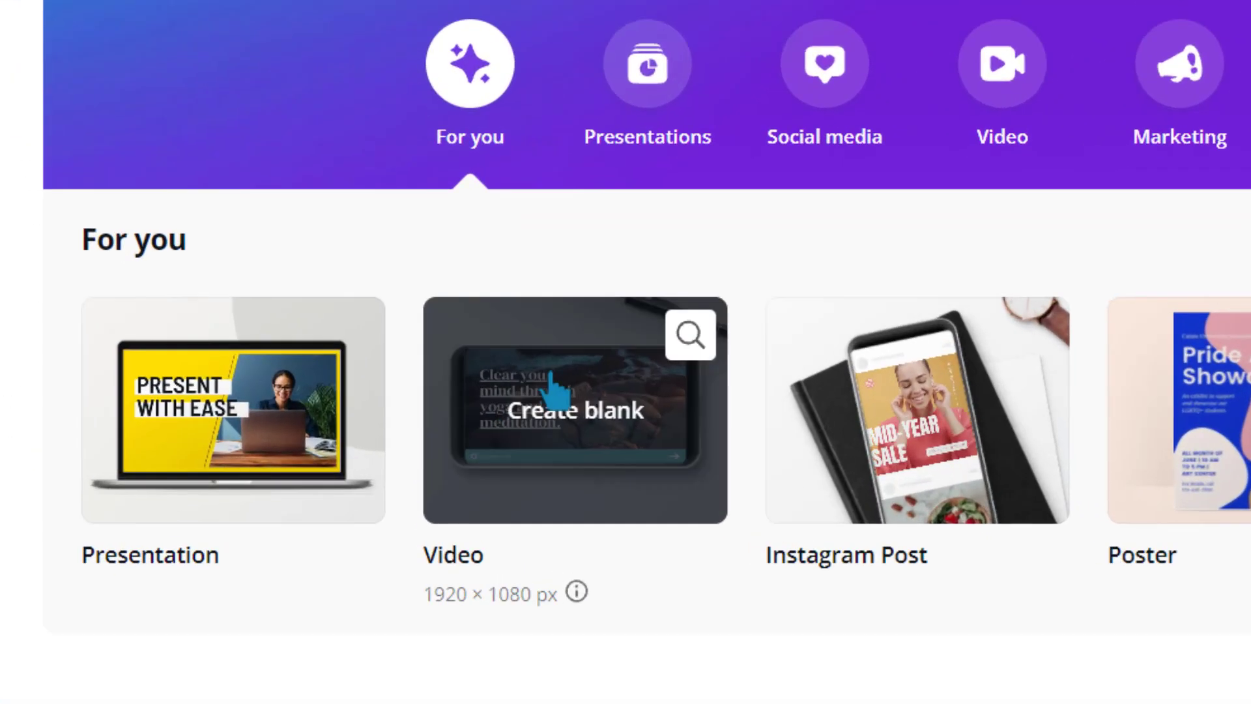
- Open the Videos page from the trending templates and return to the home page
mouse_move(140, 19)
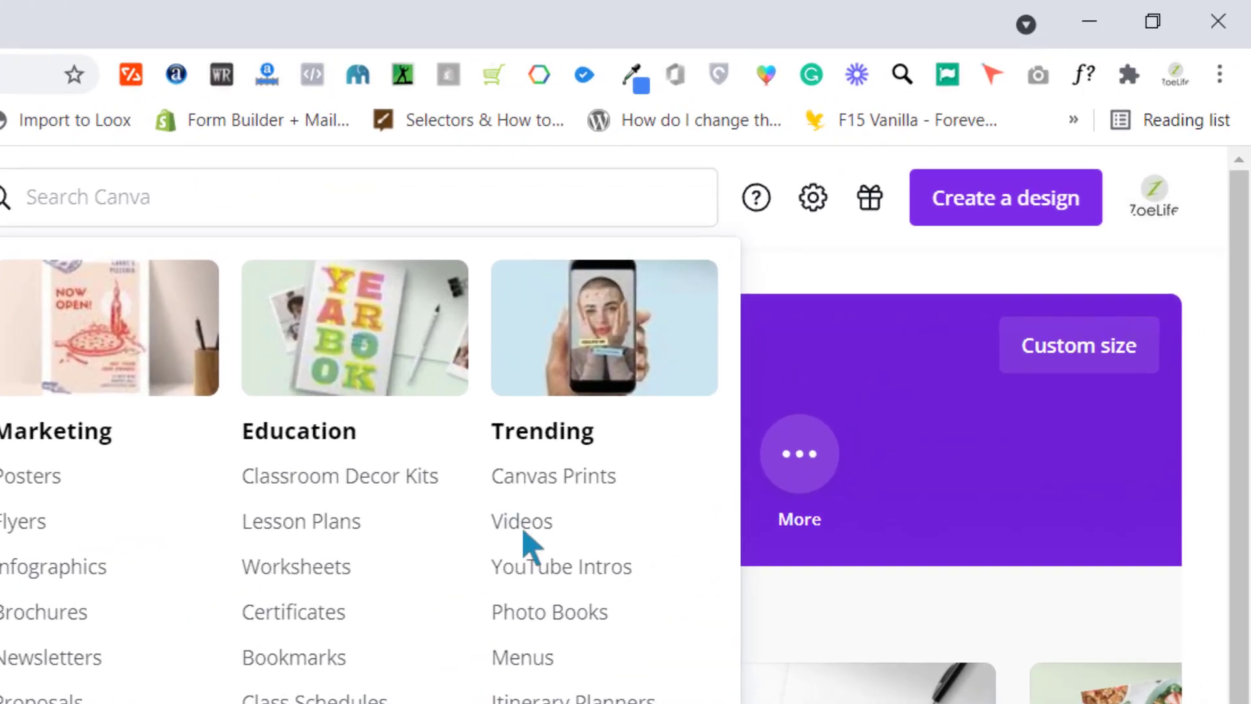
left_click(521, 521)
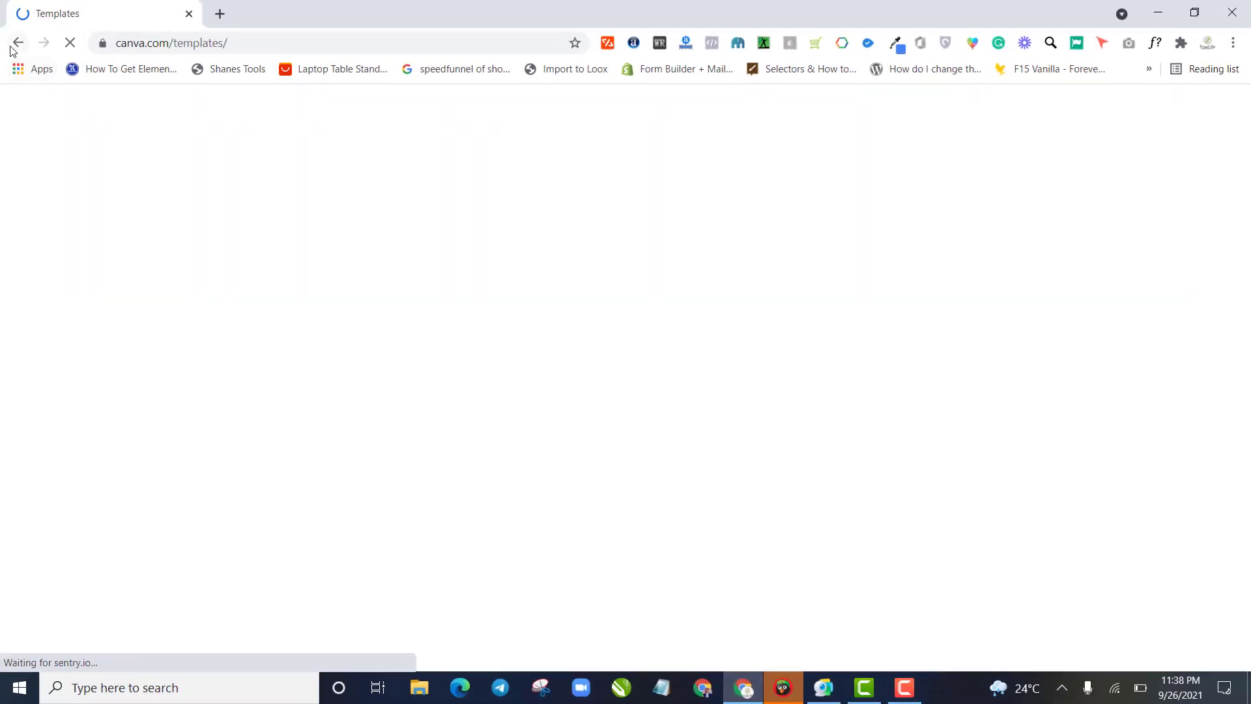
left_click(18, 43)
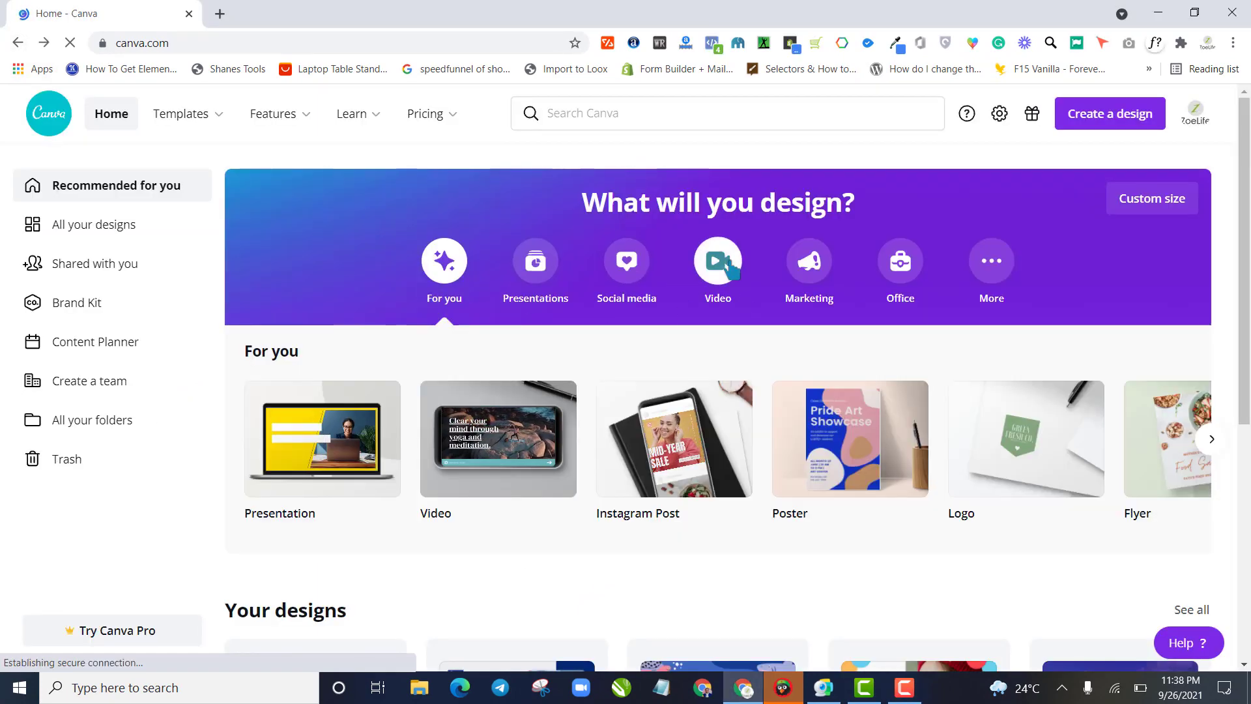
- Create a blank 1920 × 1080 px Video design from the Video category and decline the Video Editor Open Beta offer
left_click(727, 264)
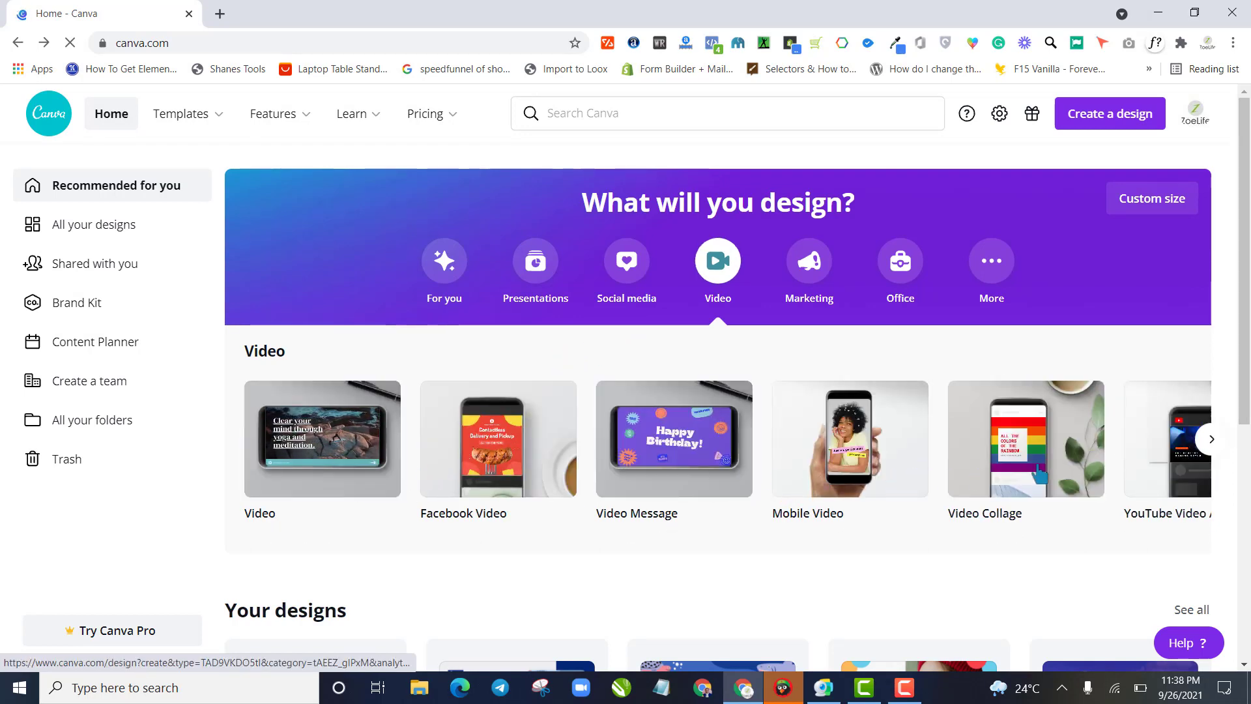
left_click(1211, 440)
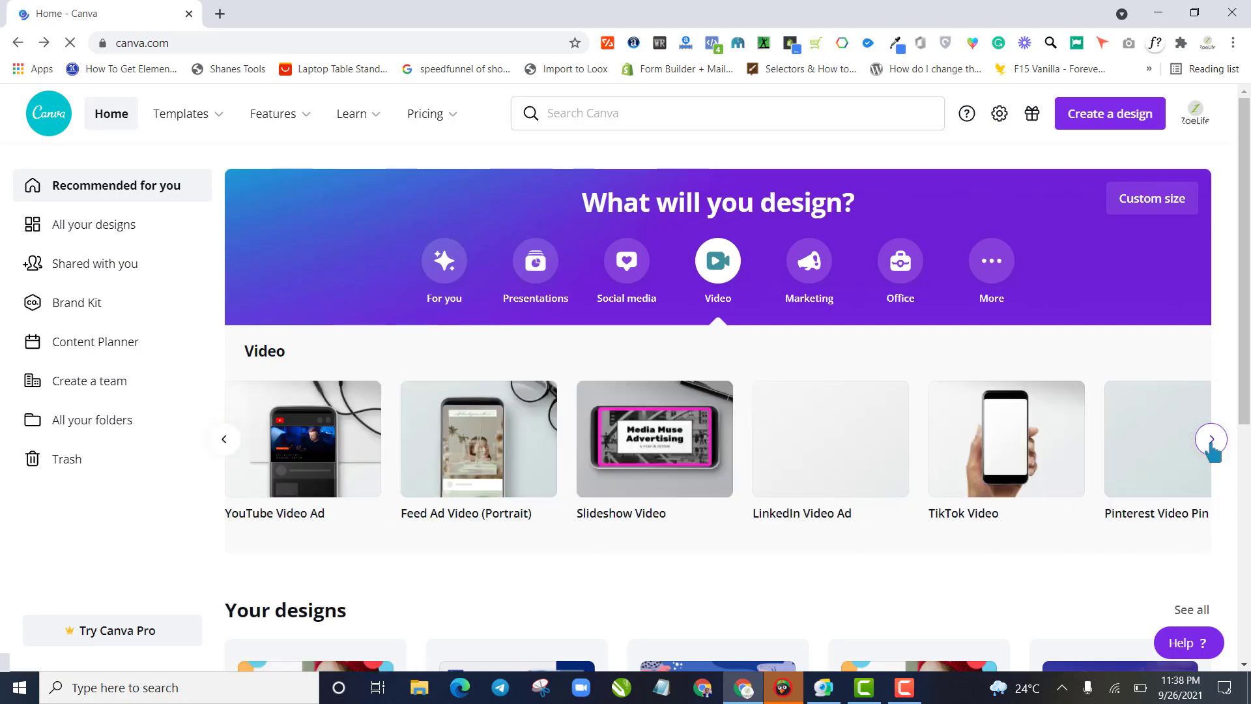
left_click(230, 447)
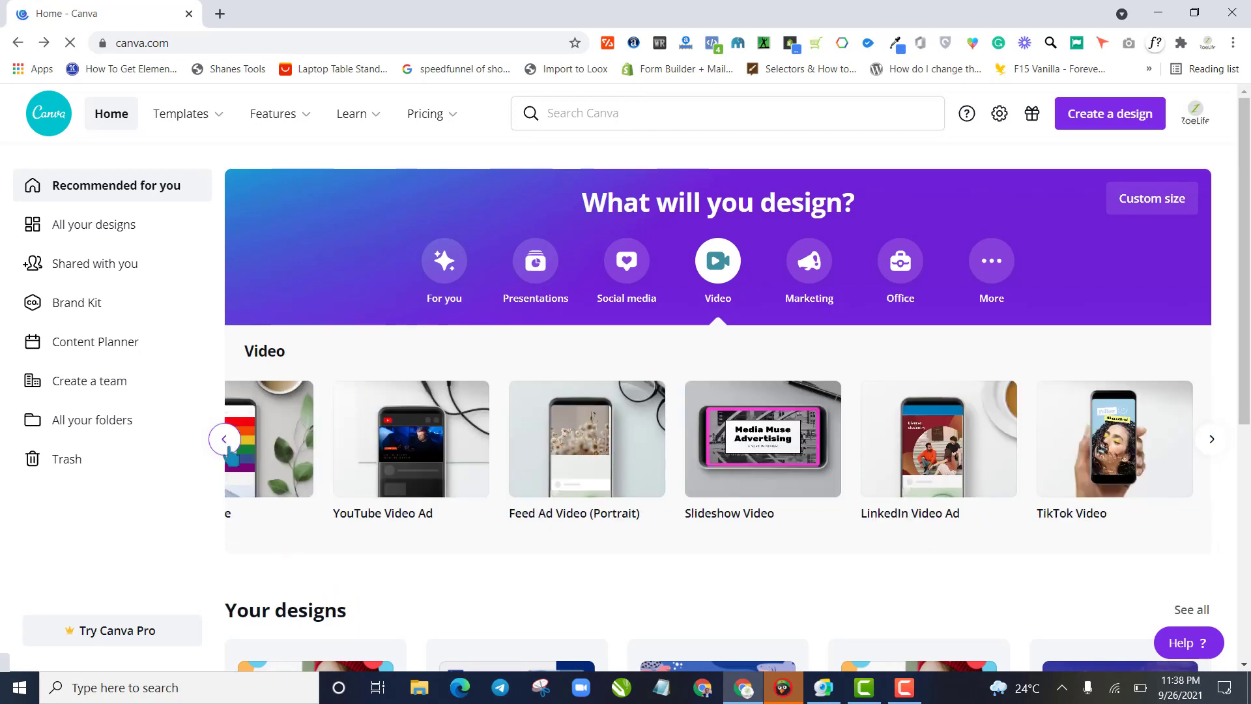
left_click(232, 450)
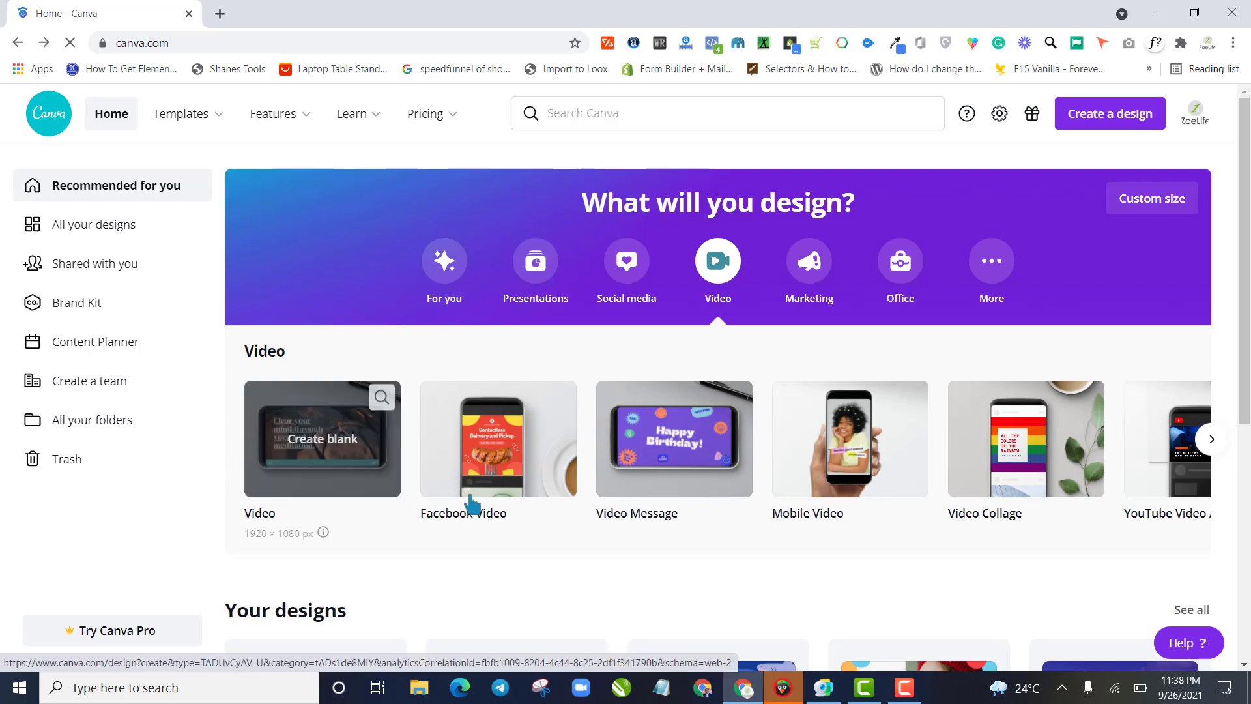
mouse_move(303, 450)
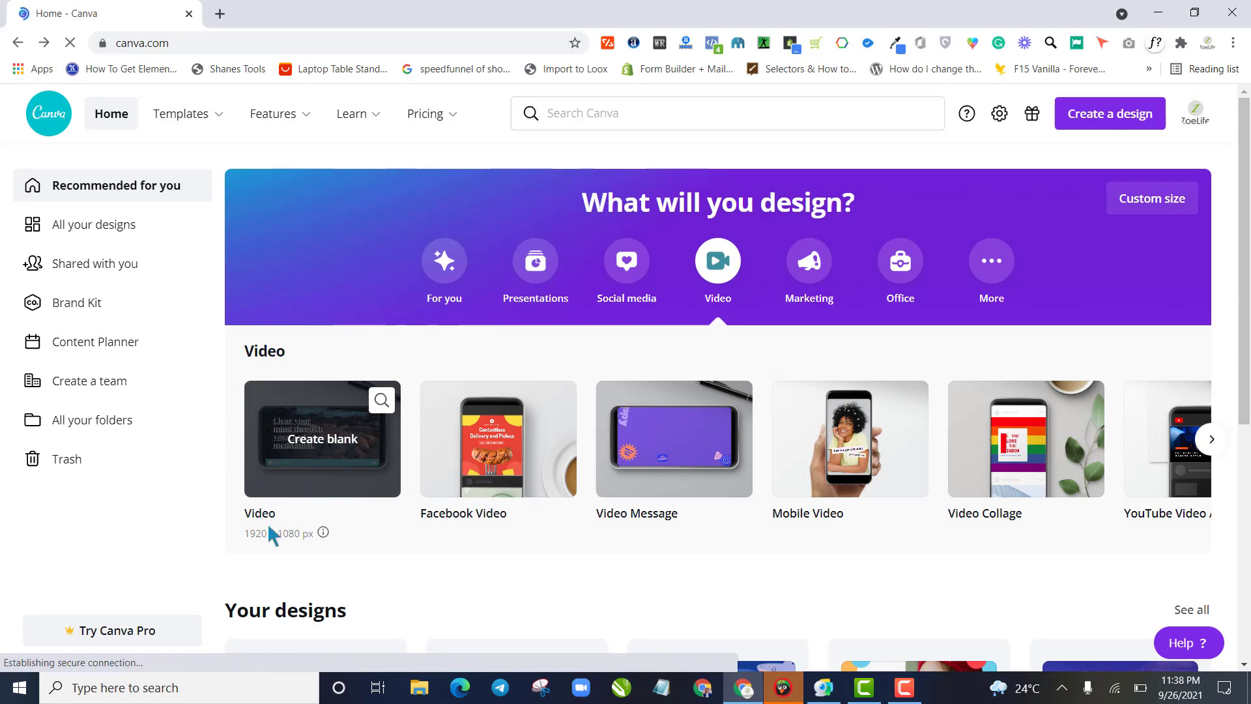
left_click(314, 451)
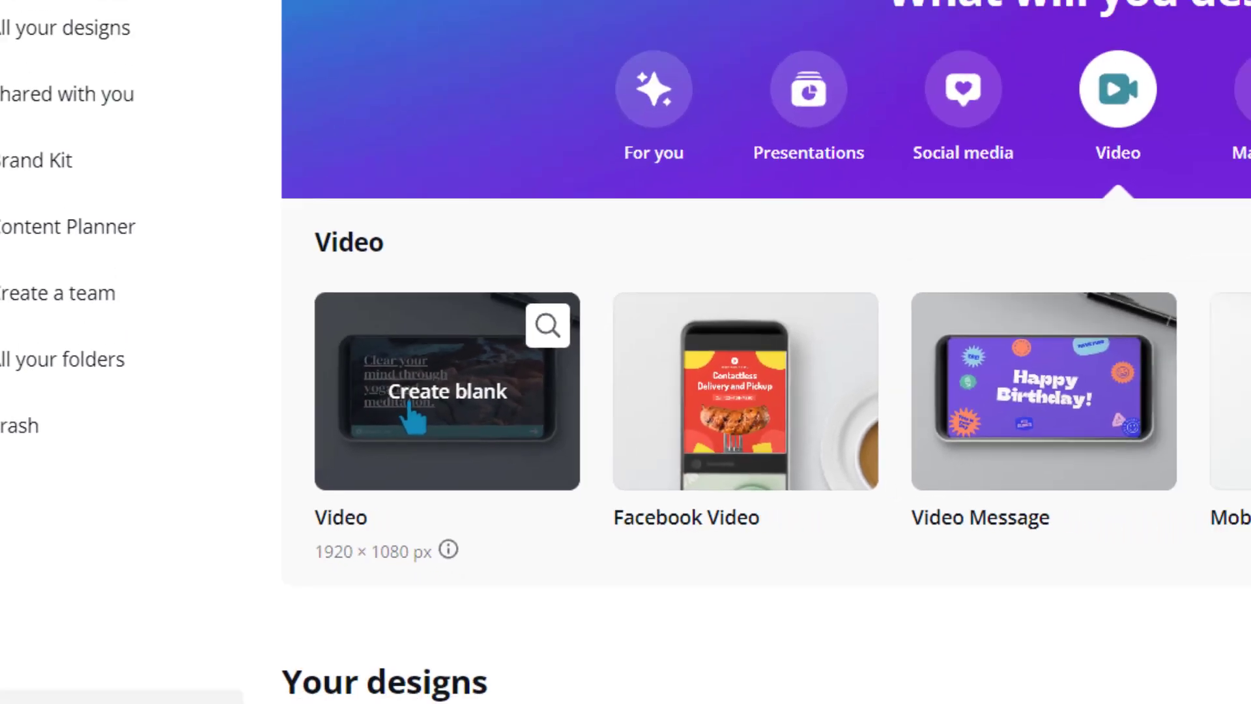
left_click(409, 404)
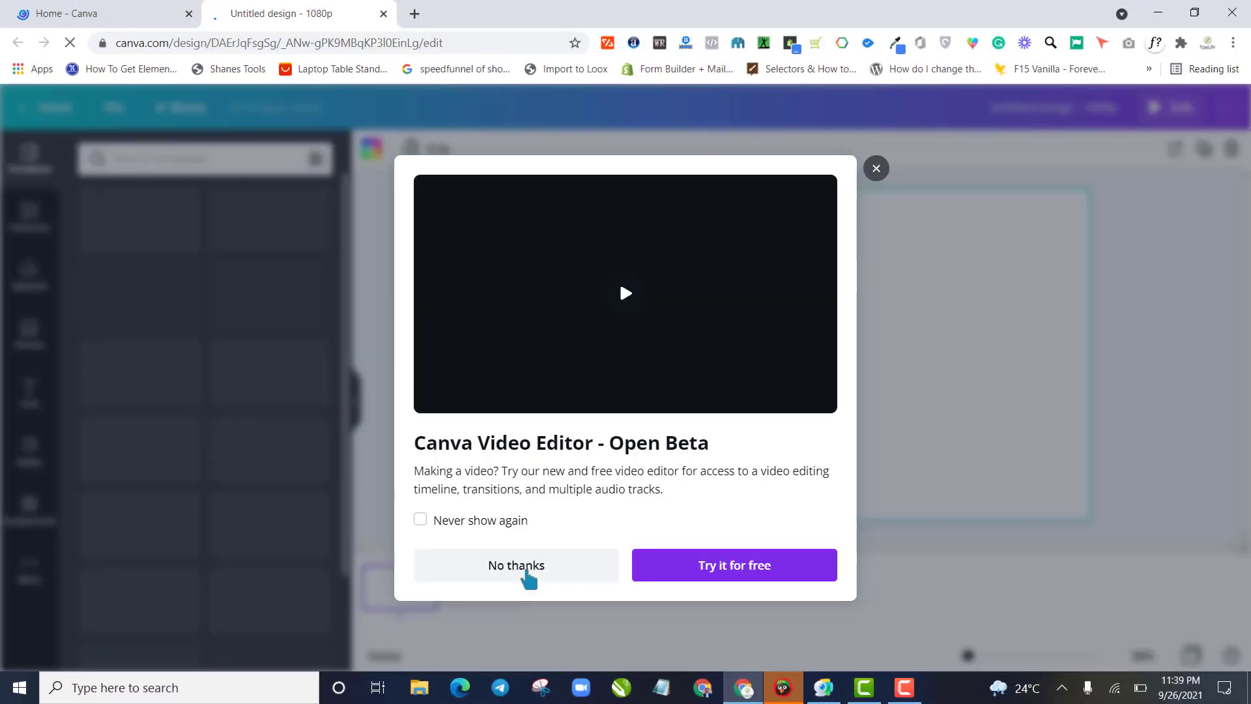
left_click(516, 565)
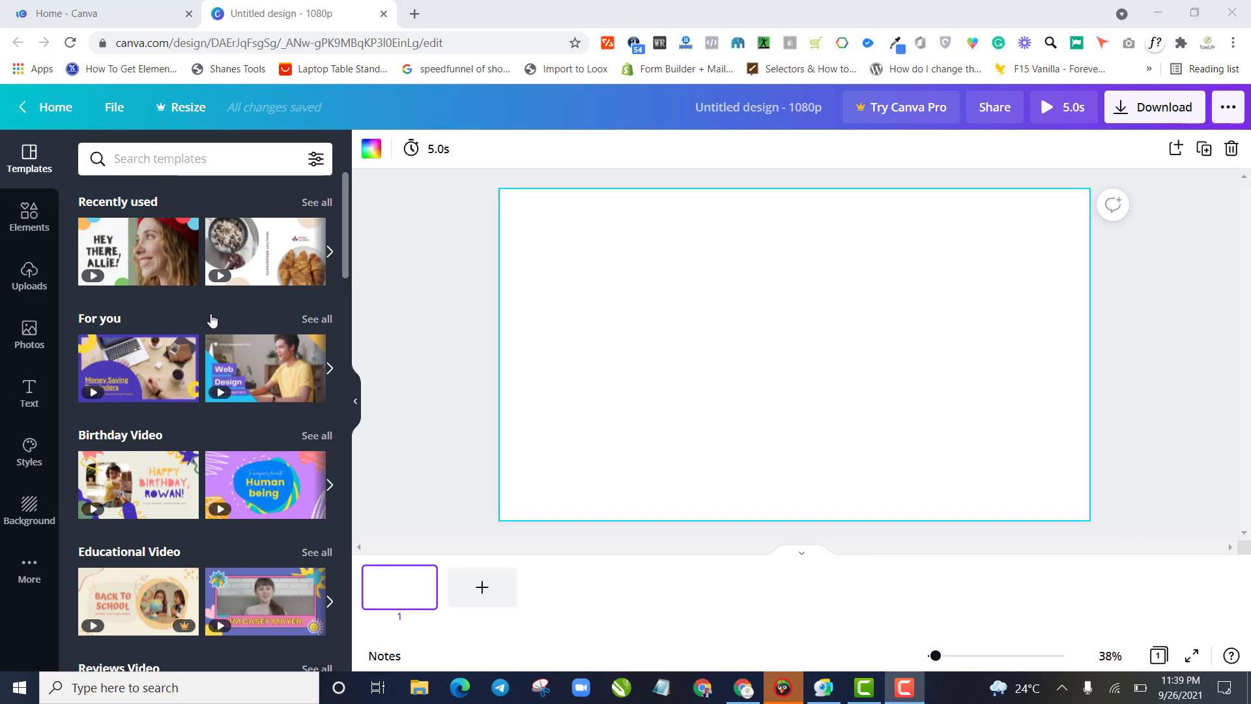
- Browse the video template categories, from the recently used ones through marketing, sale, health, food and fashion
scroll(229, 343, "down", 4)
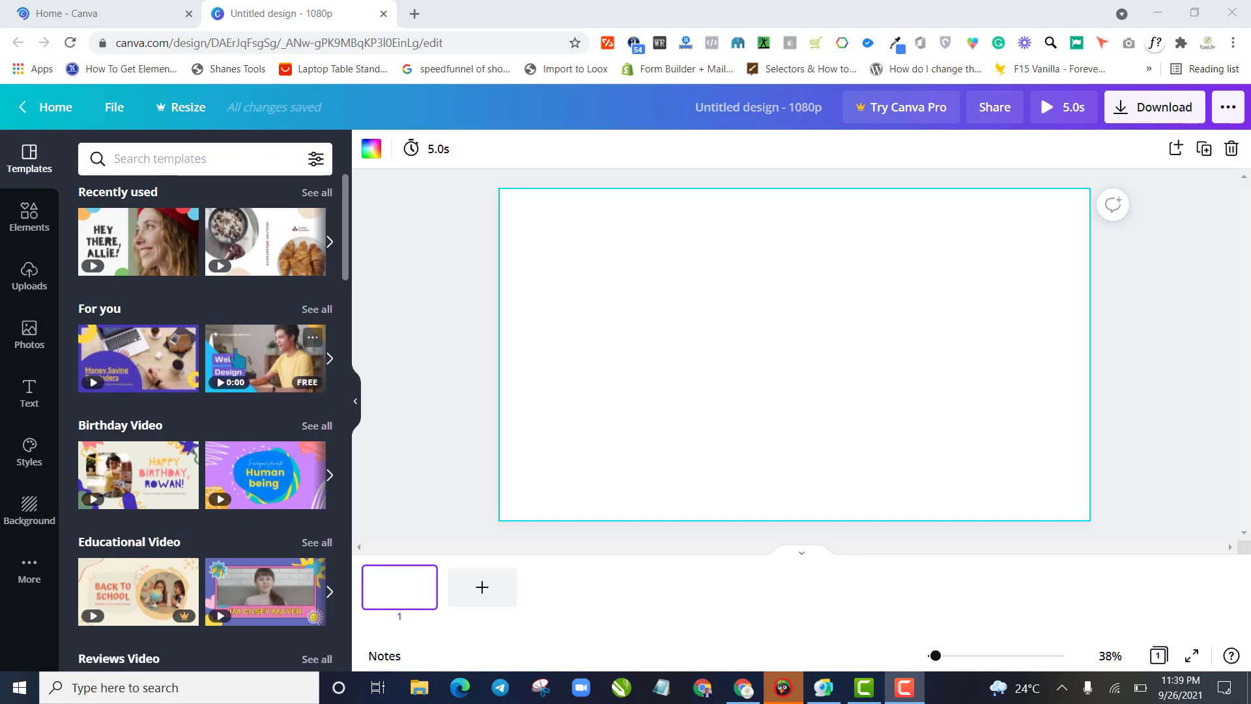
scroll(237, 365, "up", 4)
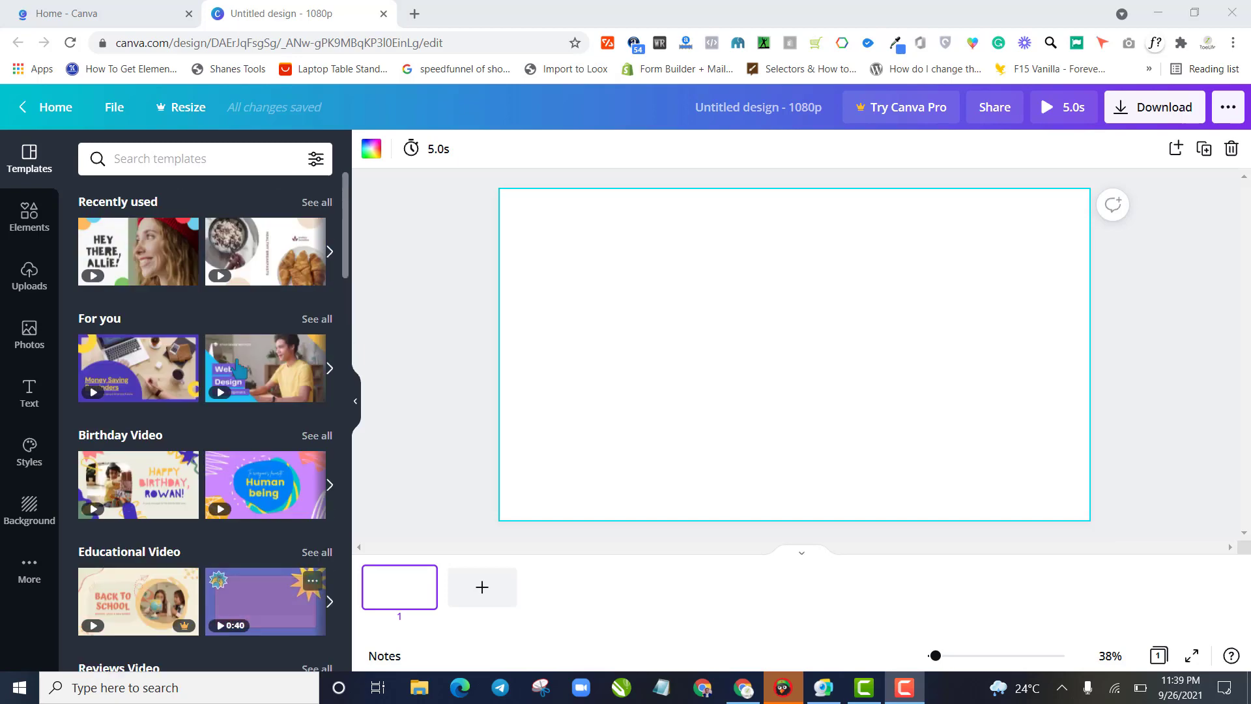
mouse_move(238, 369)
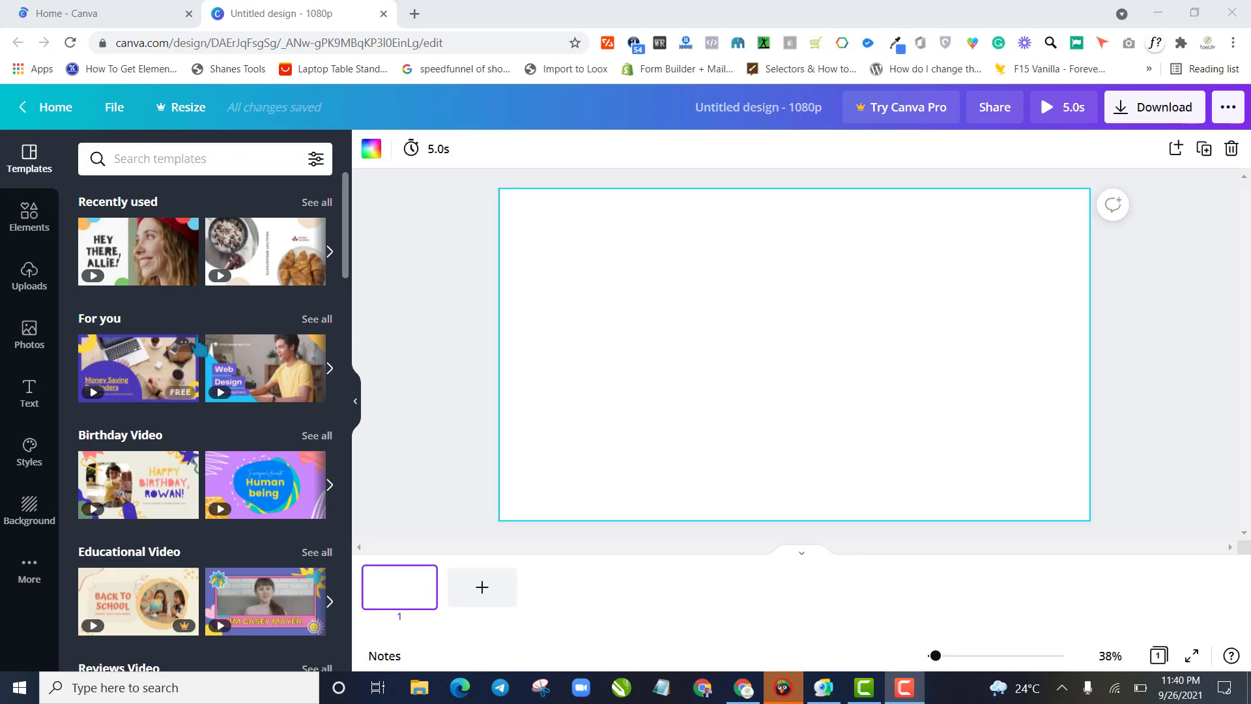
scroll(195, 342, "down", 8)
scroll(195, 357, "down", 1)
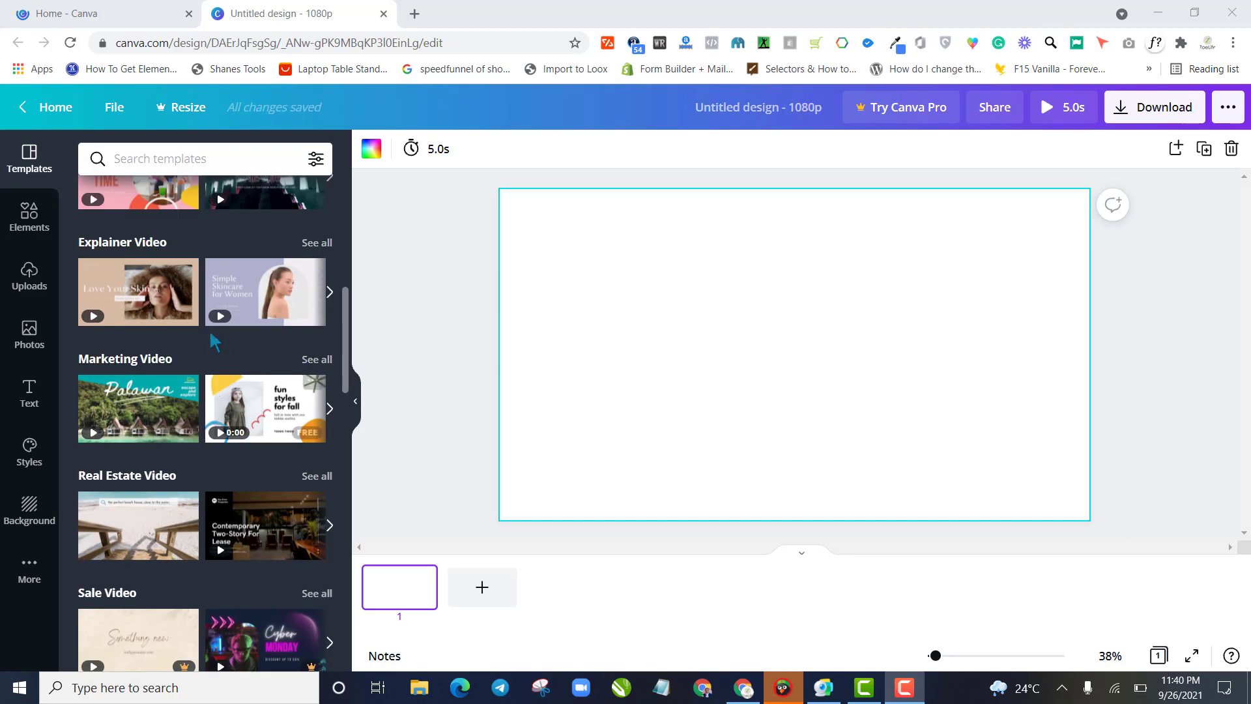
mouse_move(236, 315)
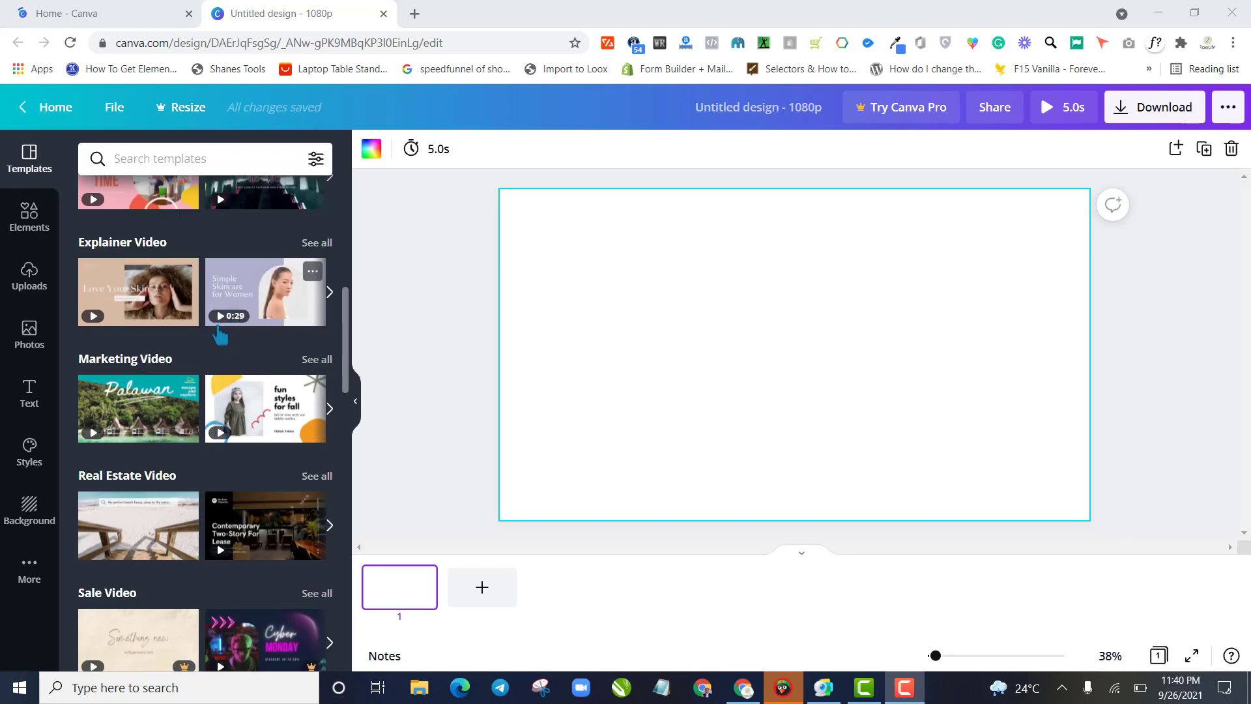
scroll(240, 397, "down", 2)
scroll(239, 399, "down", 5)
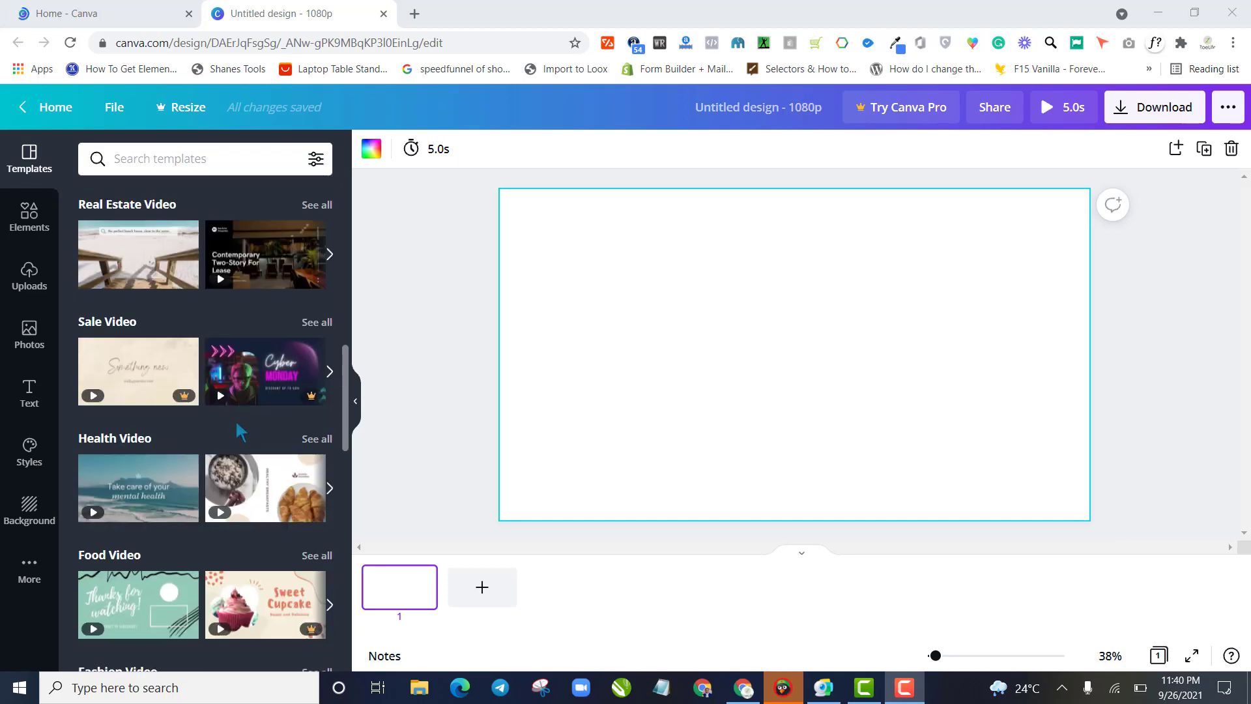
scroll(243, 443, "down", 7)
- Try the premium Sweet Cupcake template from the Food Video category and dismiss the upgrade offer
mouse_move(318, 370)
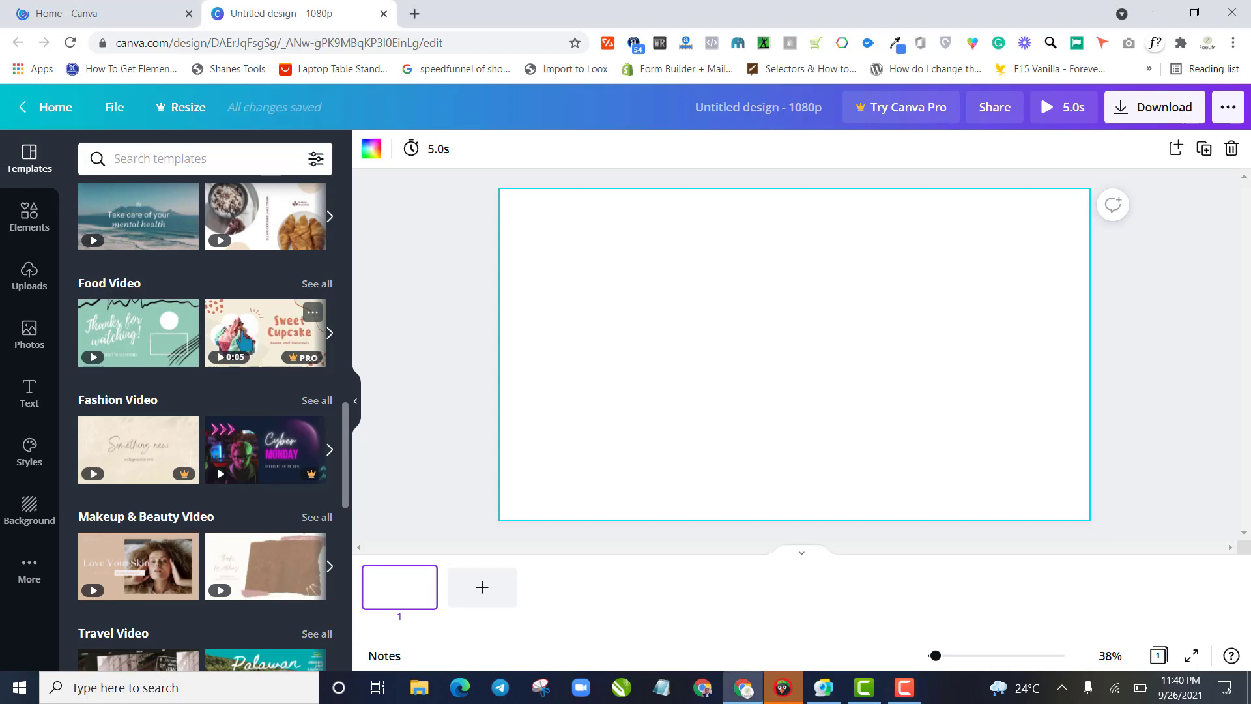
left_click(264, 330)
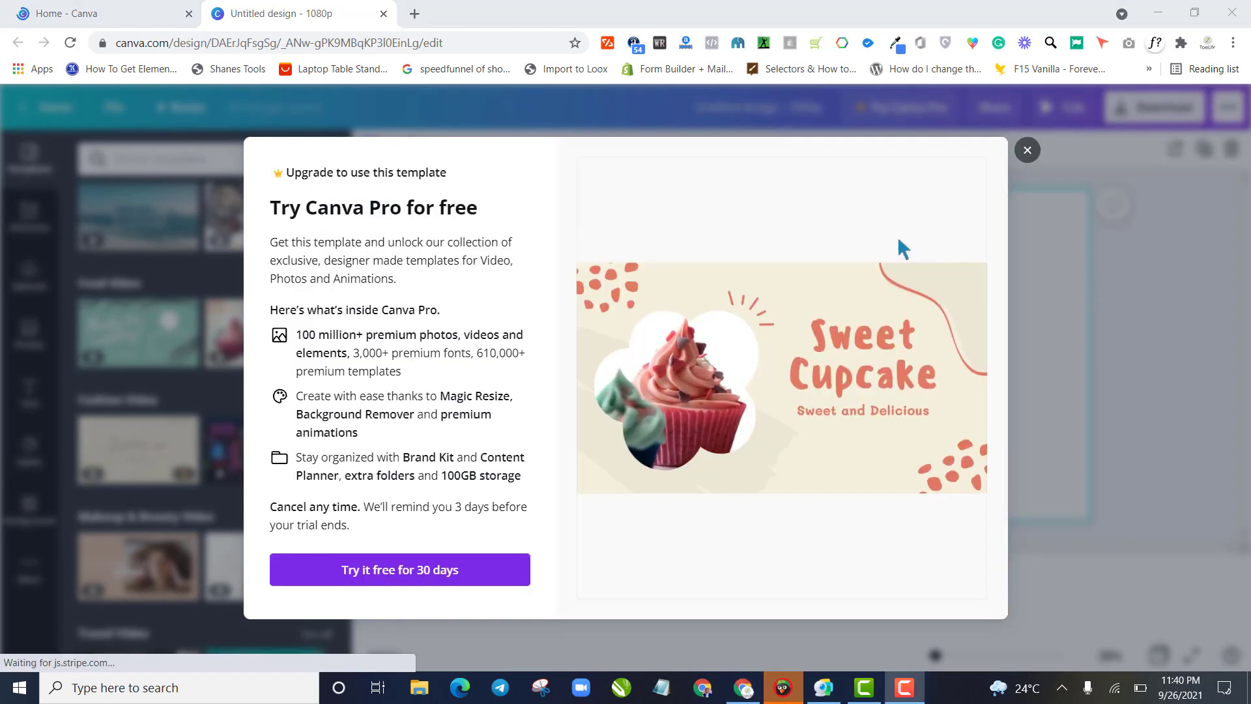
left_click(1028, 151)
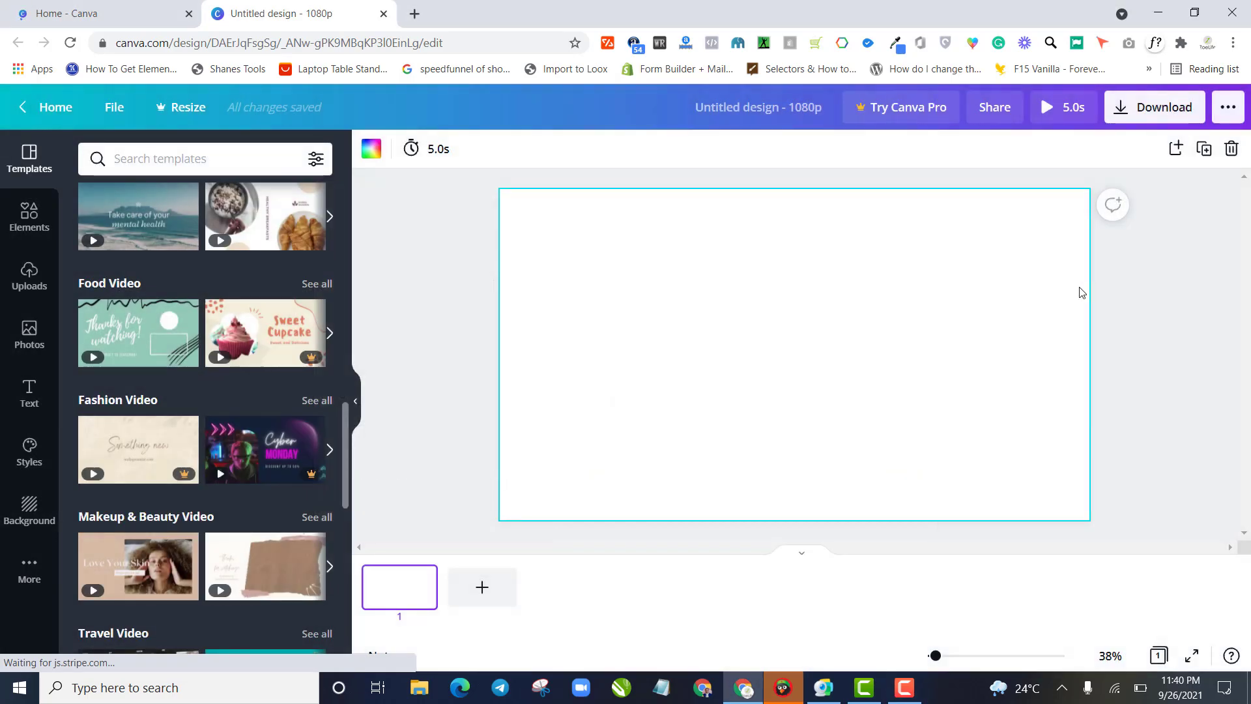
- Apply all 8 pages of the recently used Colorful Woman Polka Party Birthday Greetings Slideshow Video template to the design
scroll(168, 448, "up", 4)
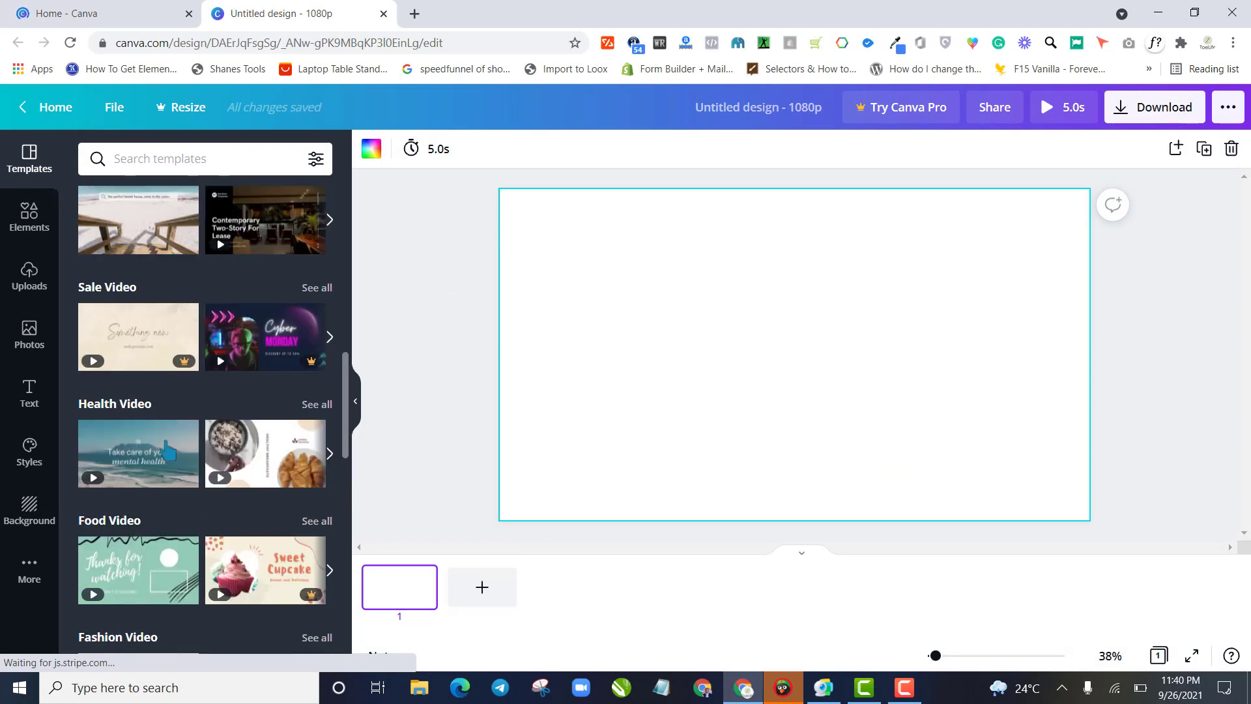
scroll(168, 448, "up", 14)
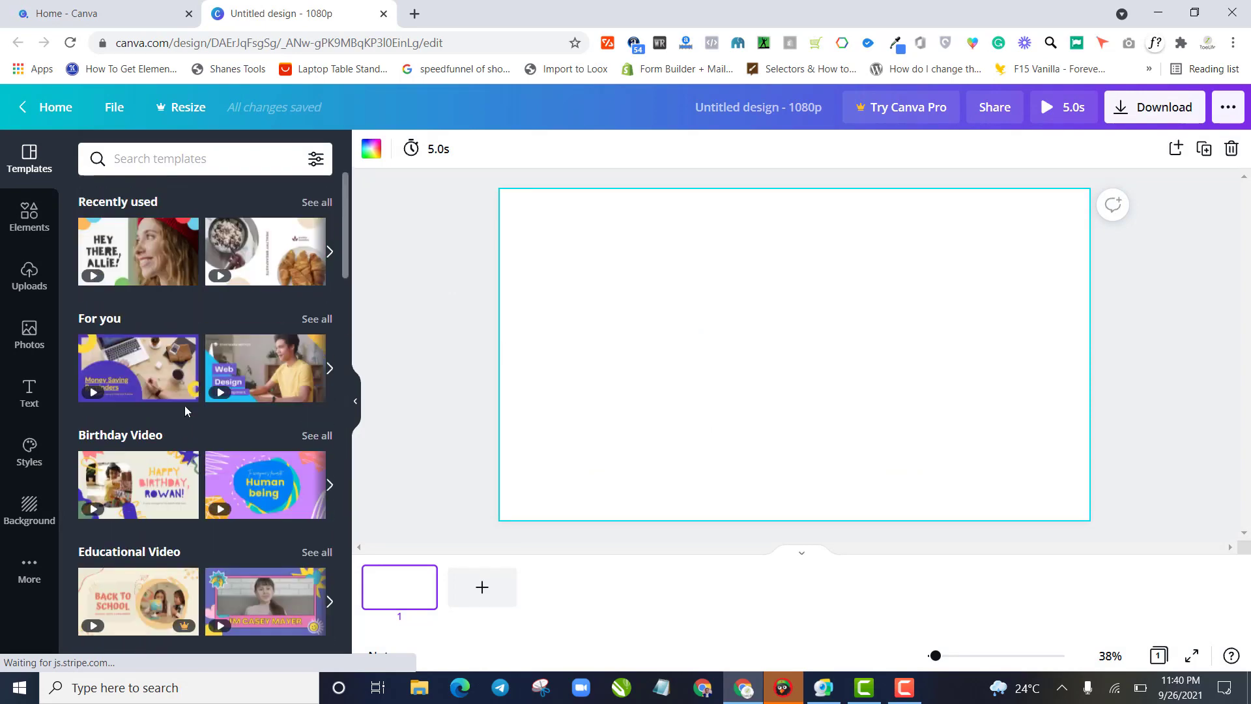
left_click(137, 264)
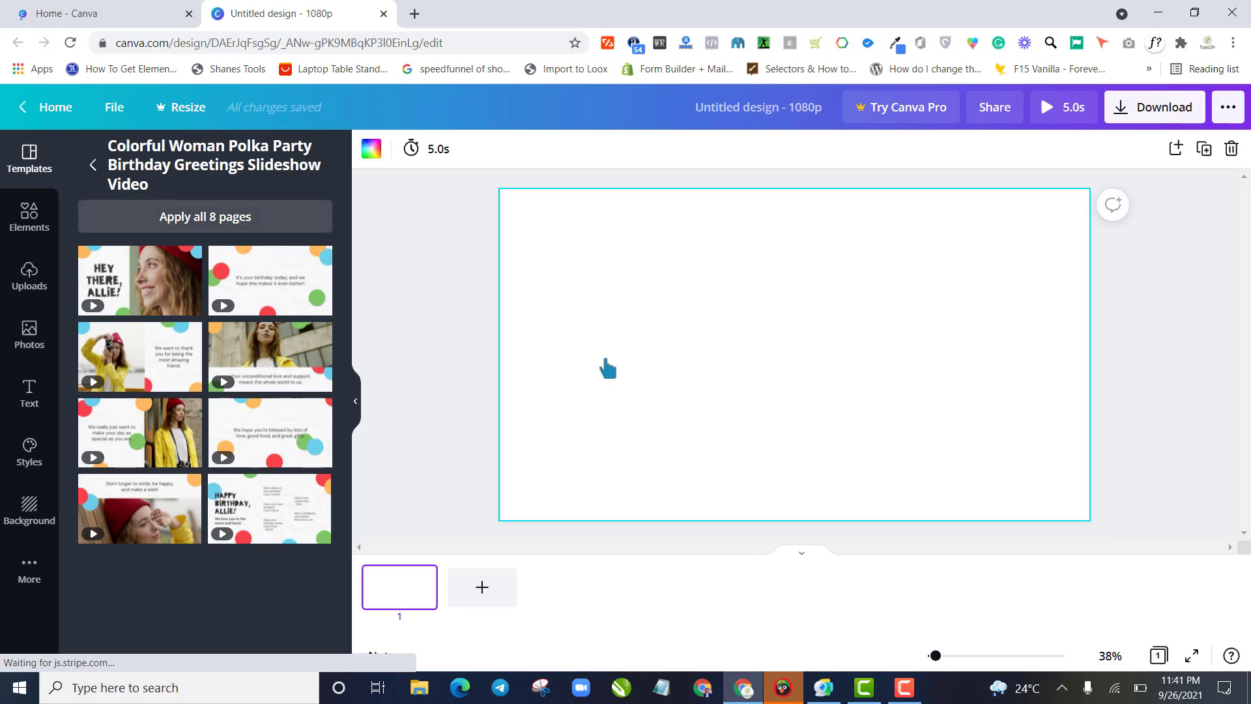
left_click(235, 221)
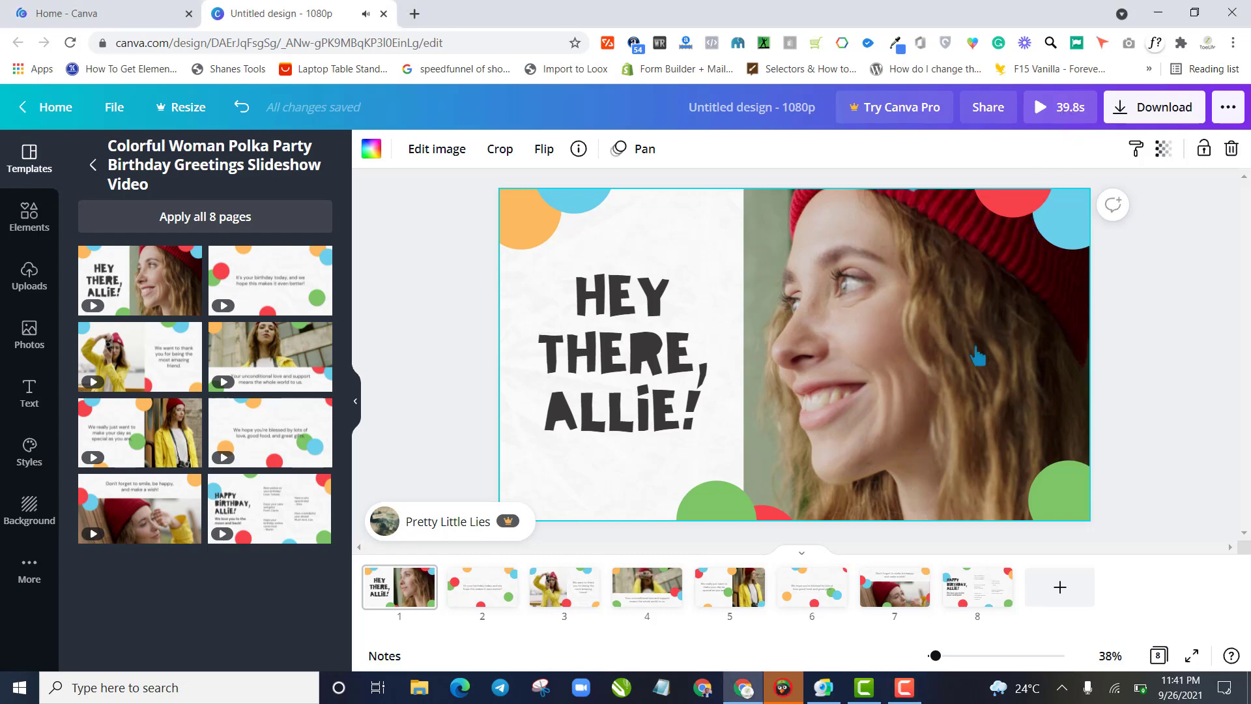
- Play the preview of the whole video, skip ahead through it, and close the preview
left_click(1032, 121)
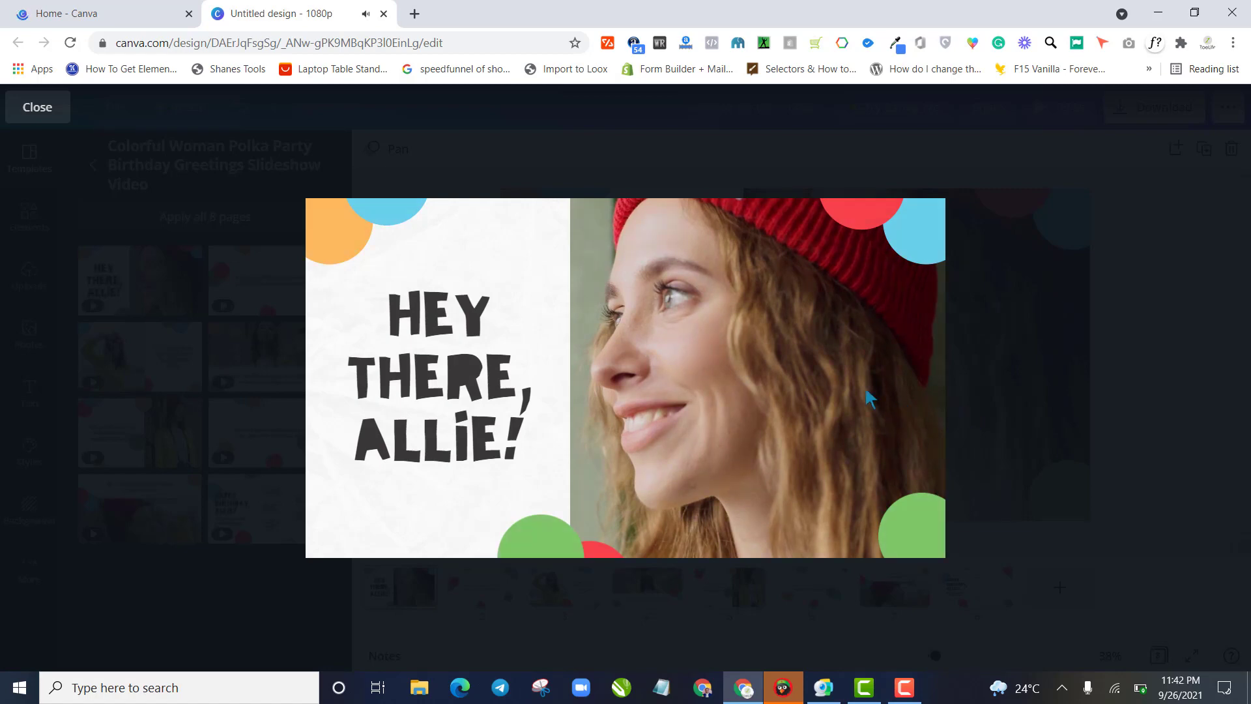
mouse_move(861, 384)
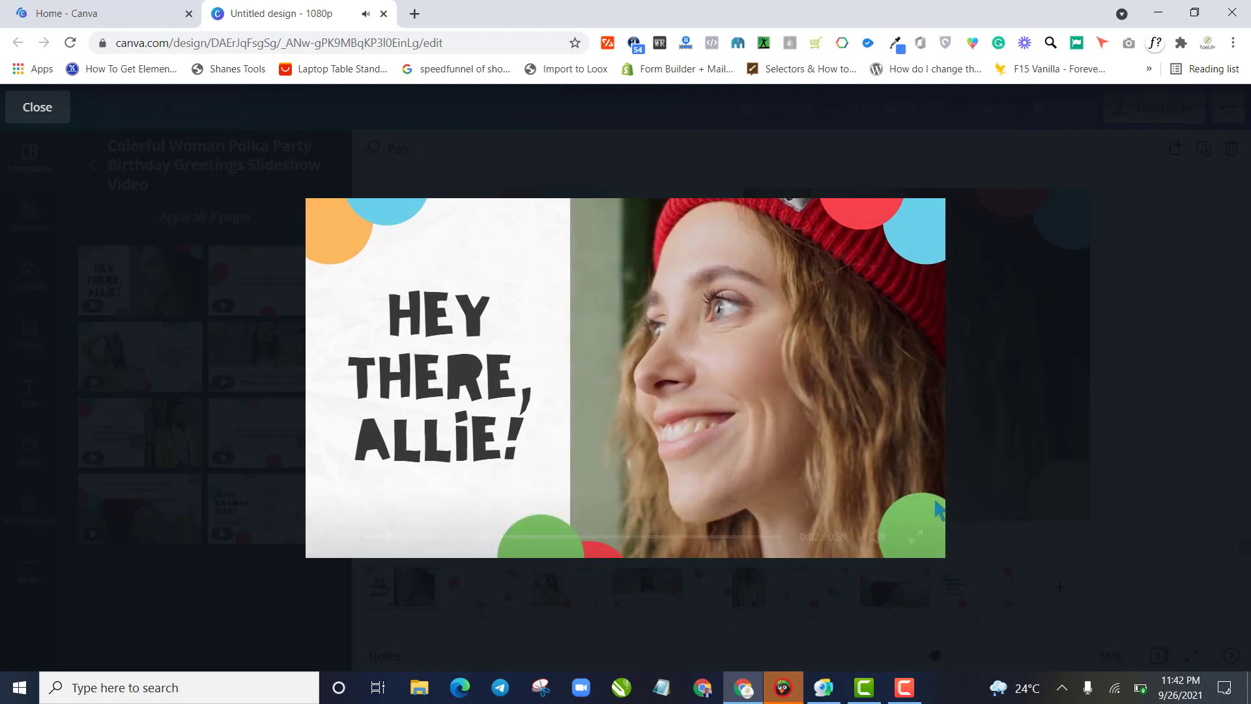
mouse_move(891, 295)
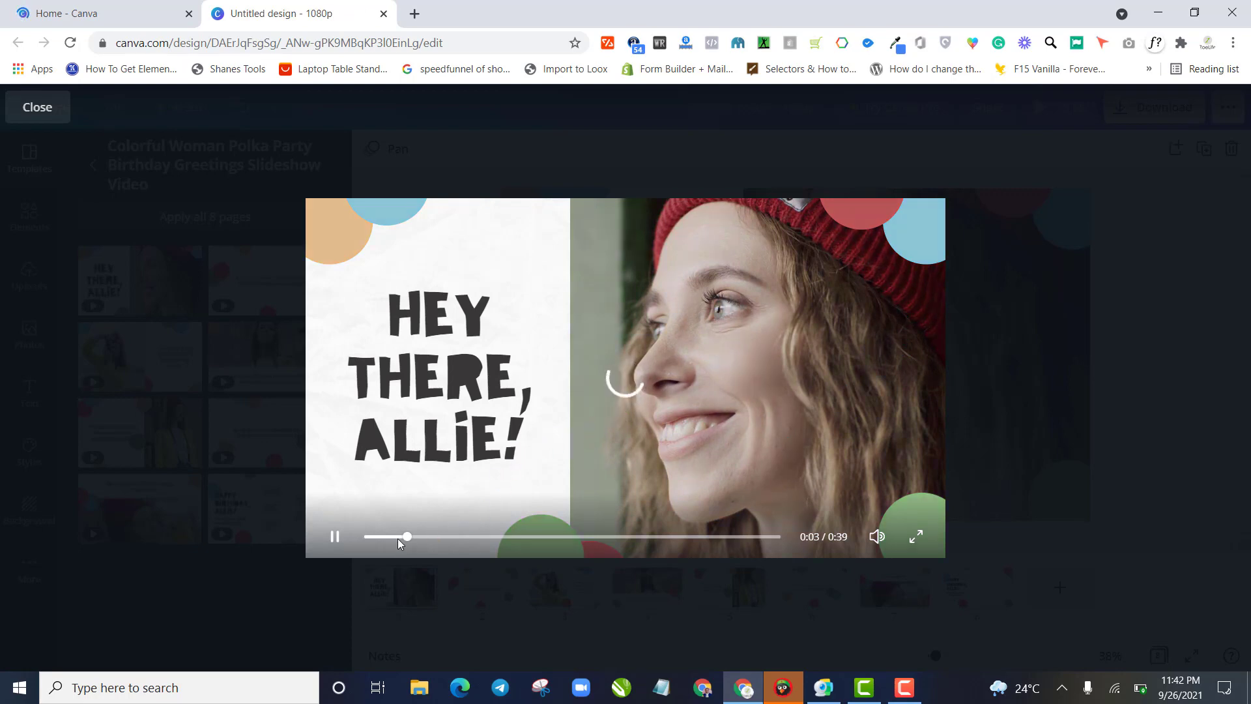
left_click(417, 536)
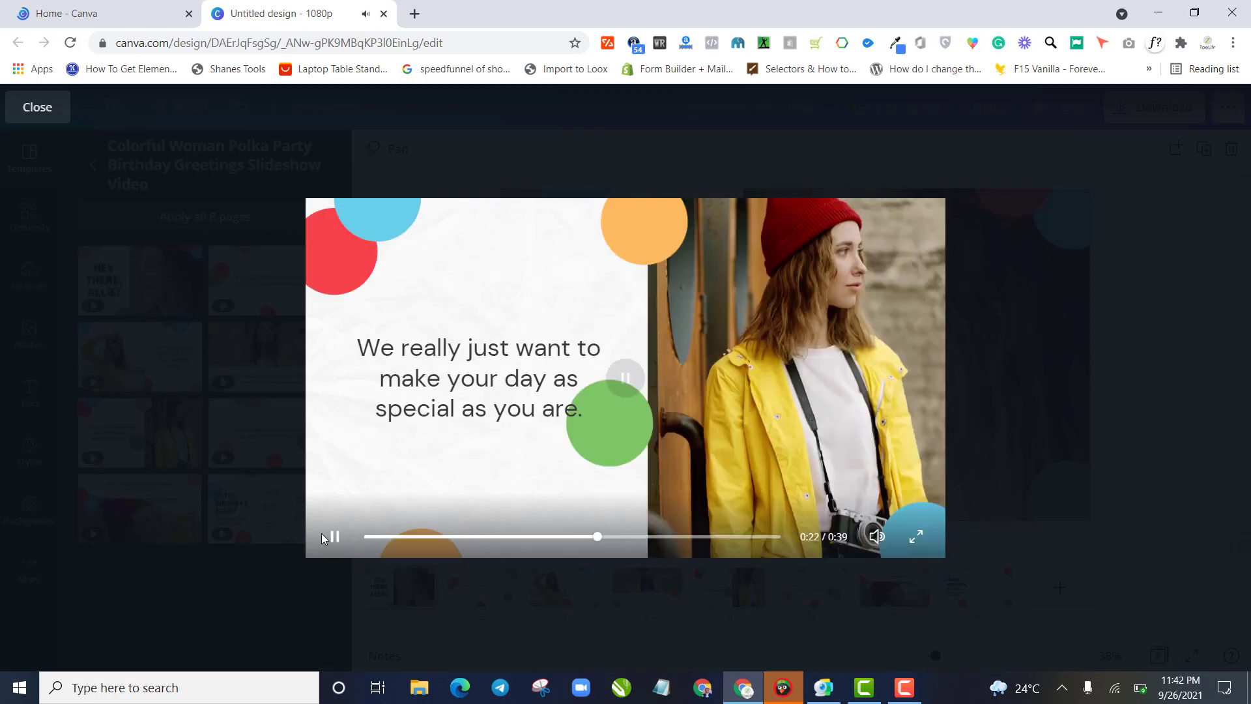
left_click(333, 541)
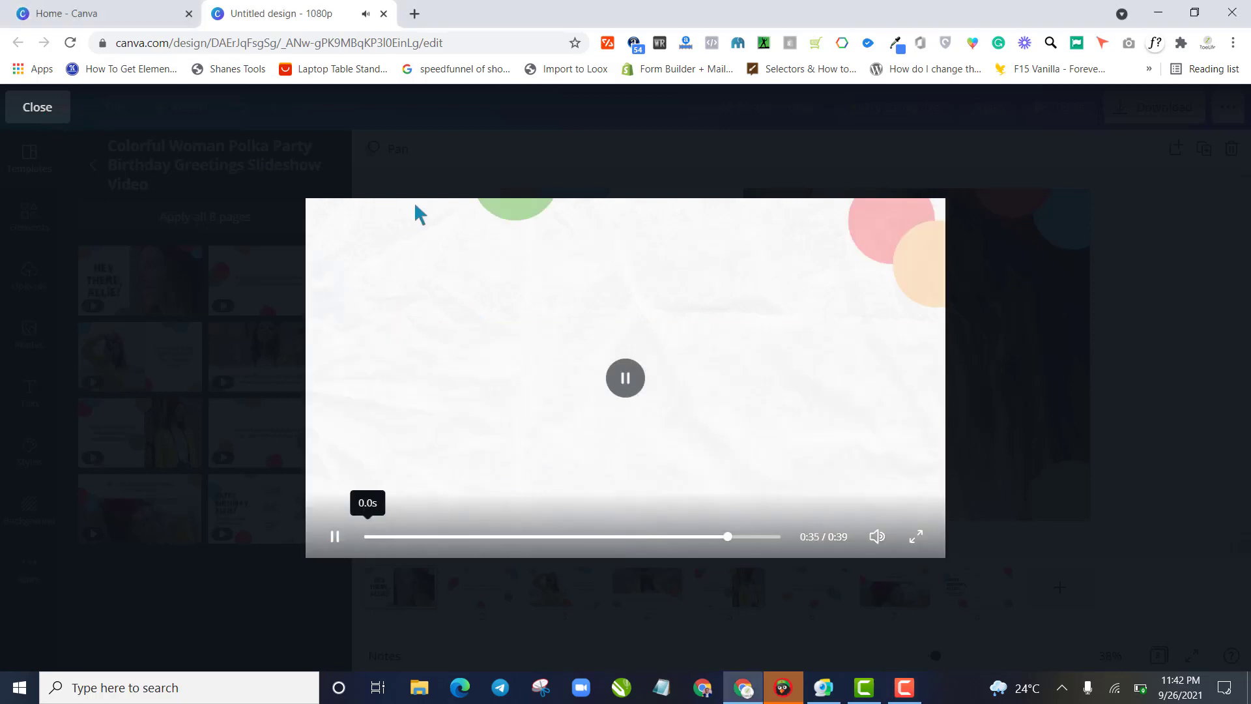
key("Escape")
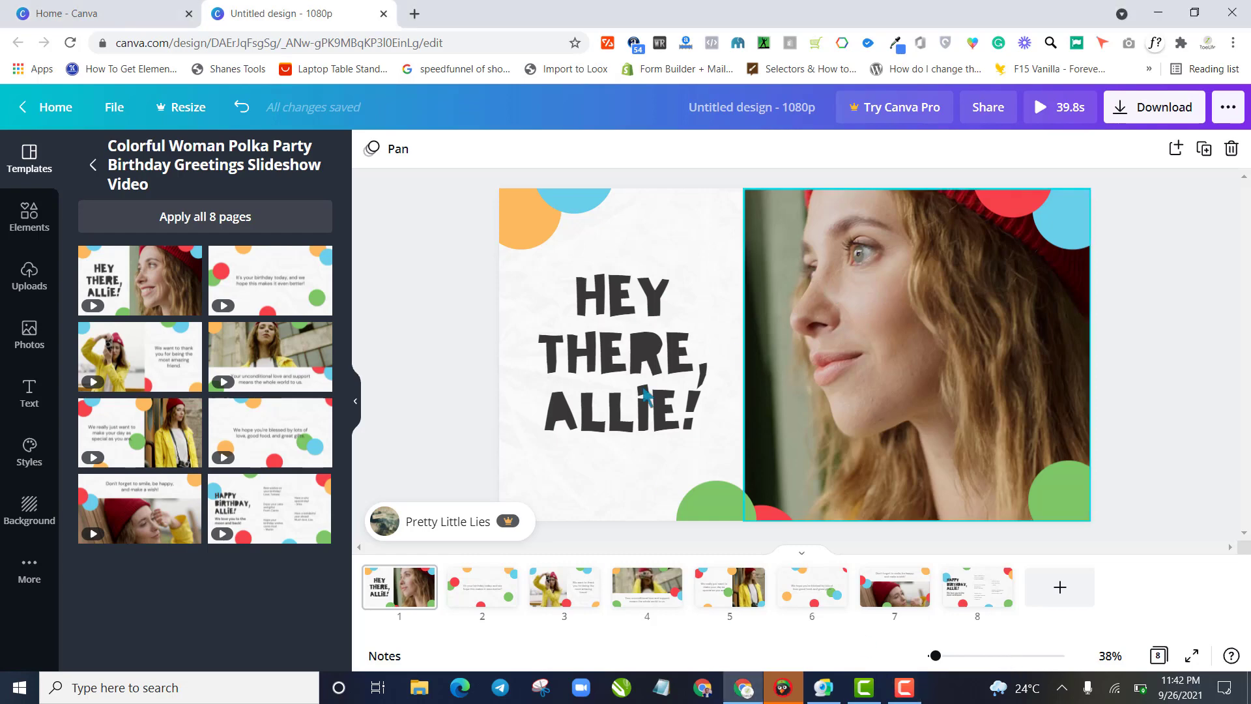
- Replace the "Hey there" heading on page 1 with "HEY!" and start a new line below it
left_click(604, 360)
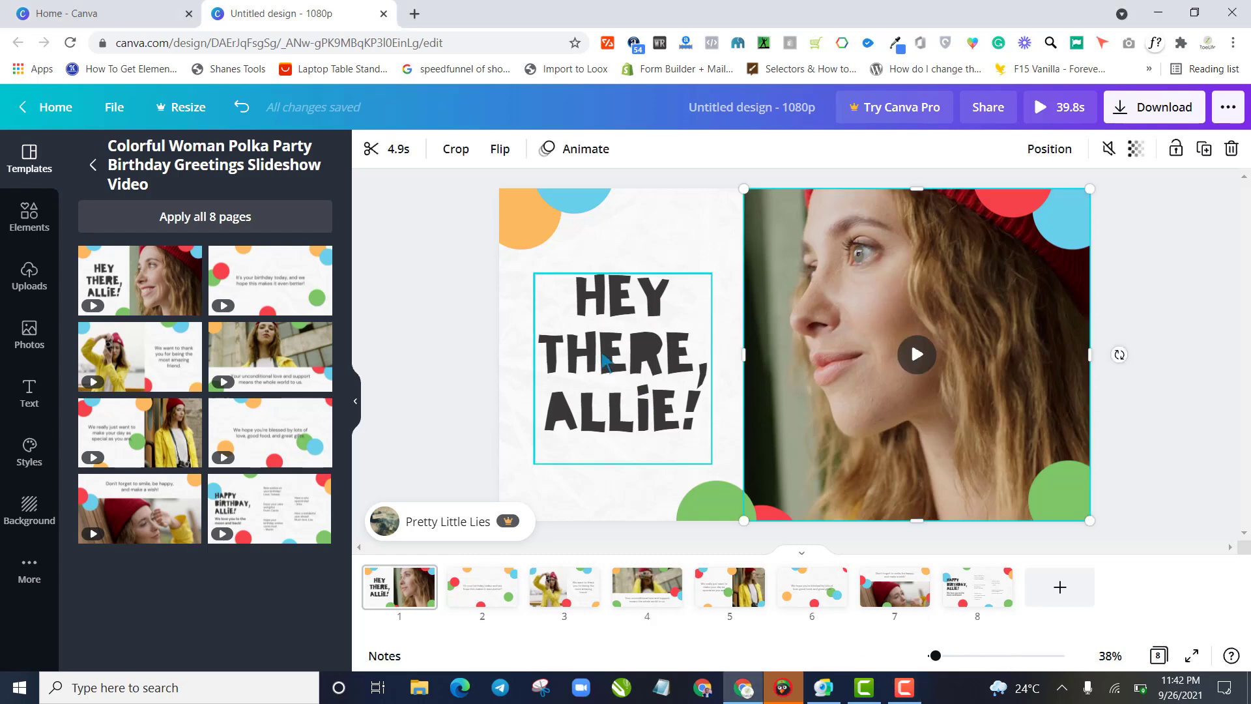
left_click(606, 360)
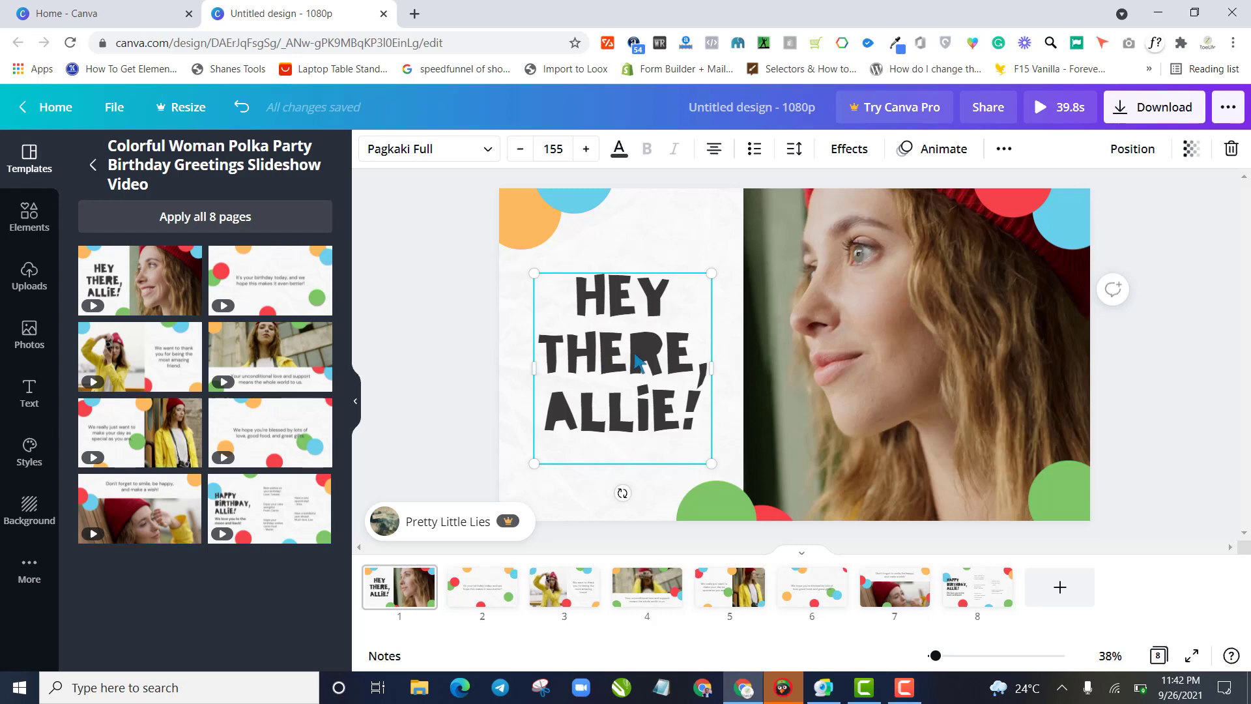
left_click(637, 361)
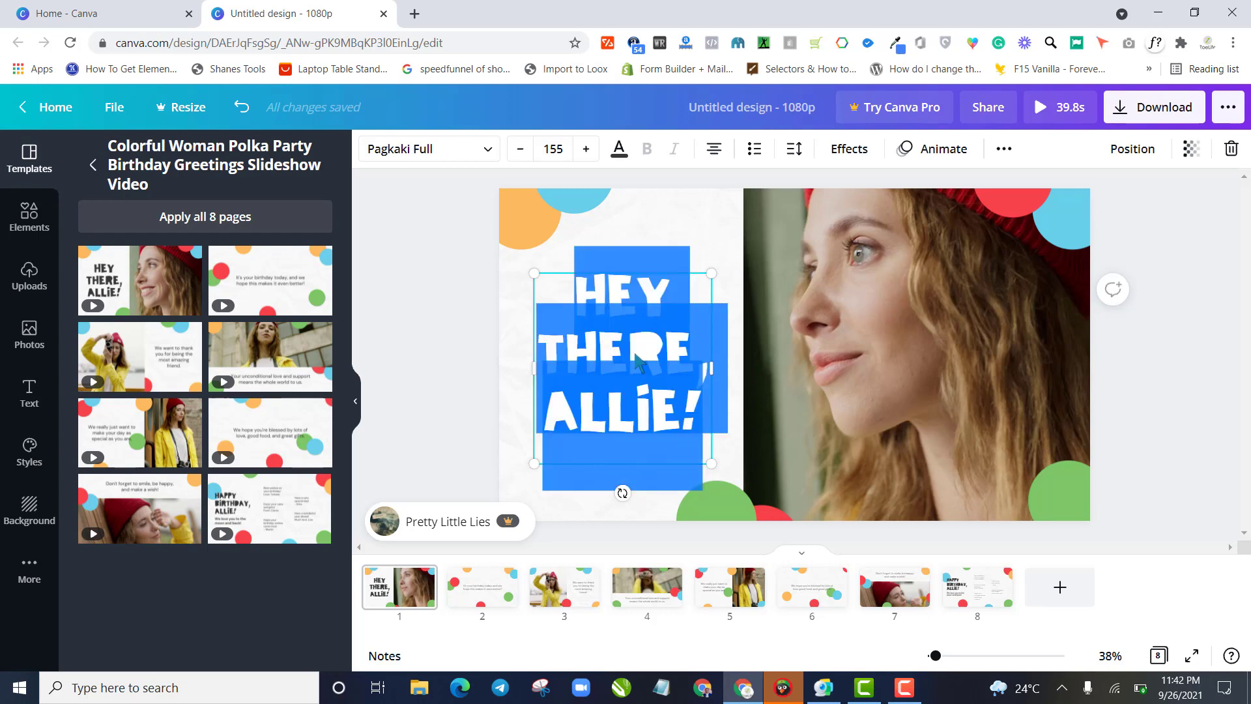
type("M")
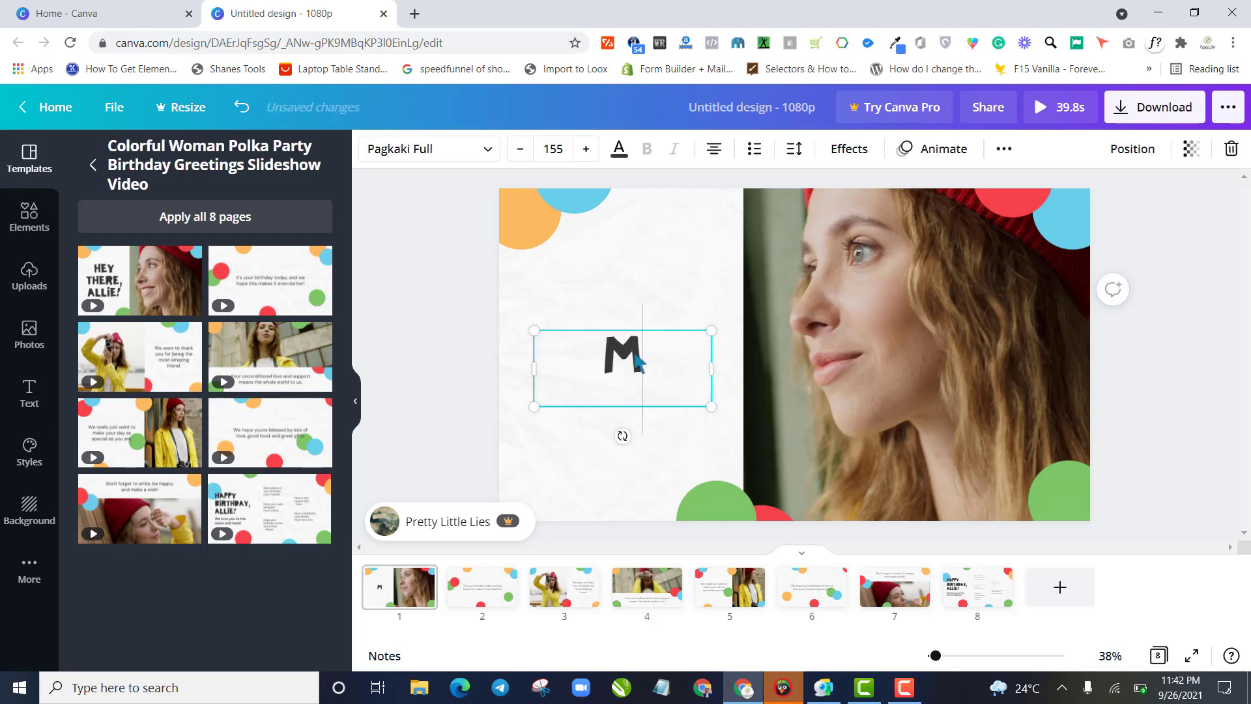
double_click(637, 362)
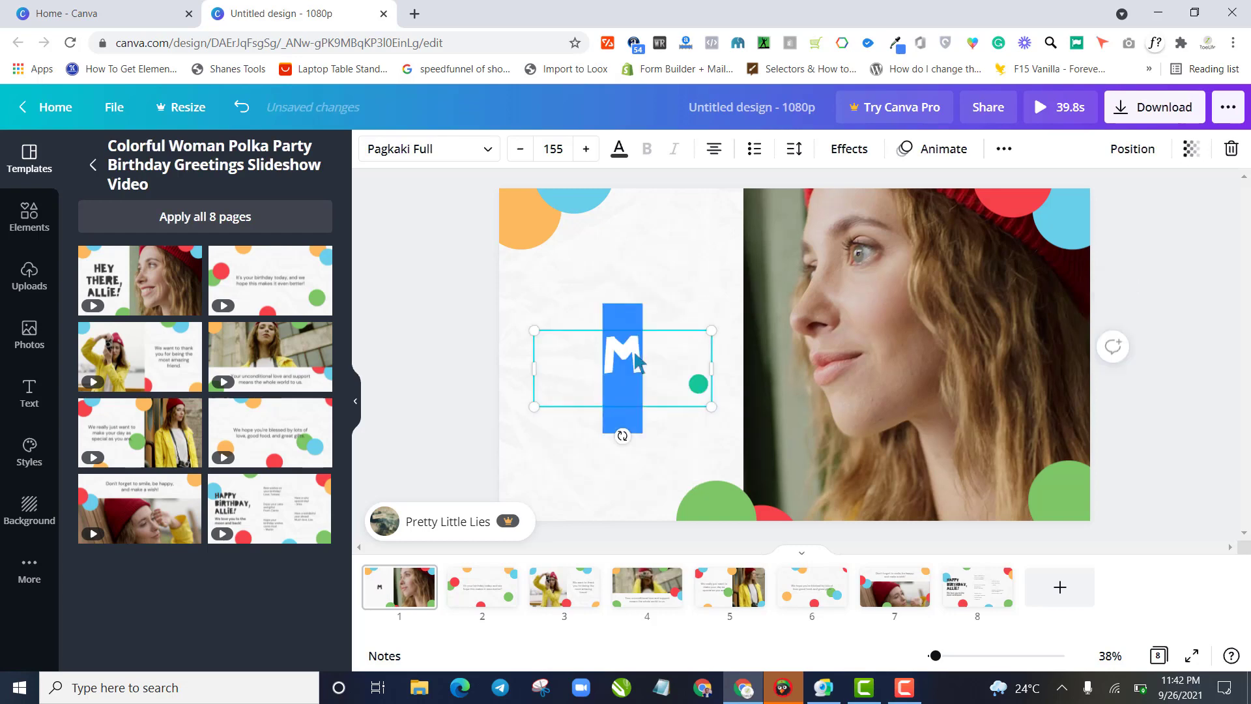
type("EY")
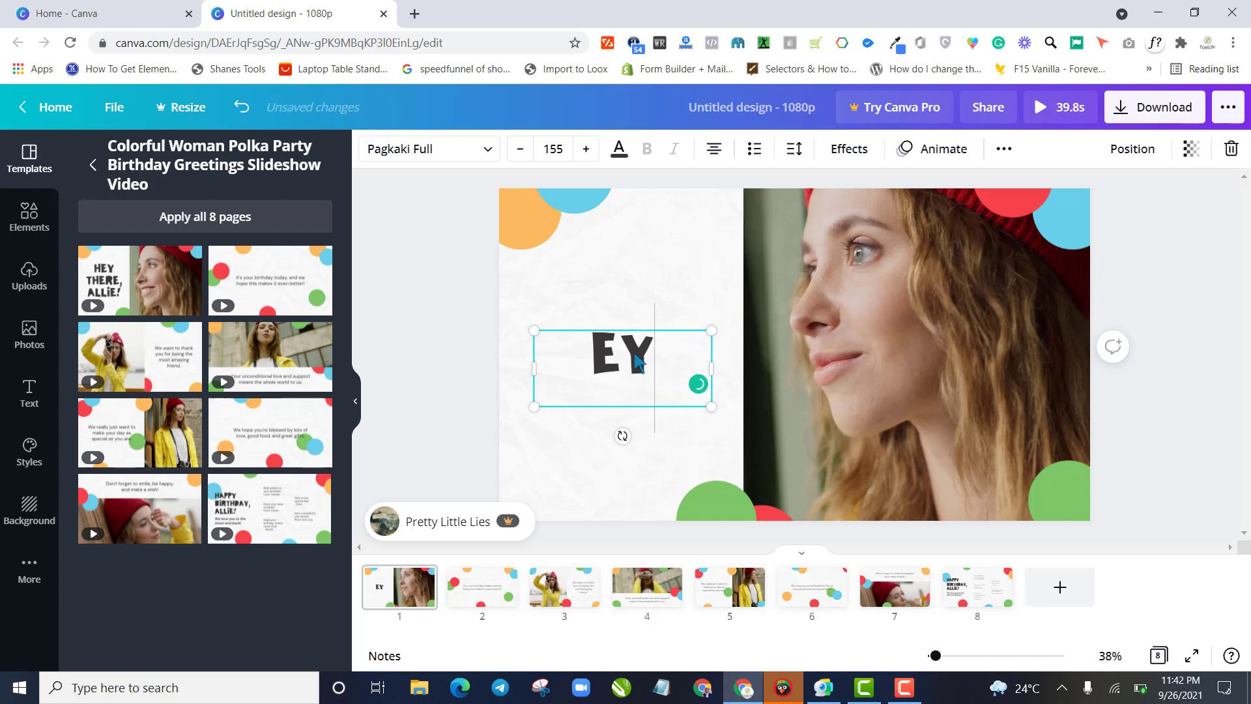
double_click(637, 362)
type("HEY")
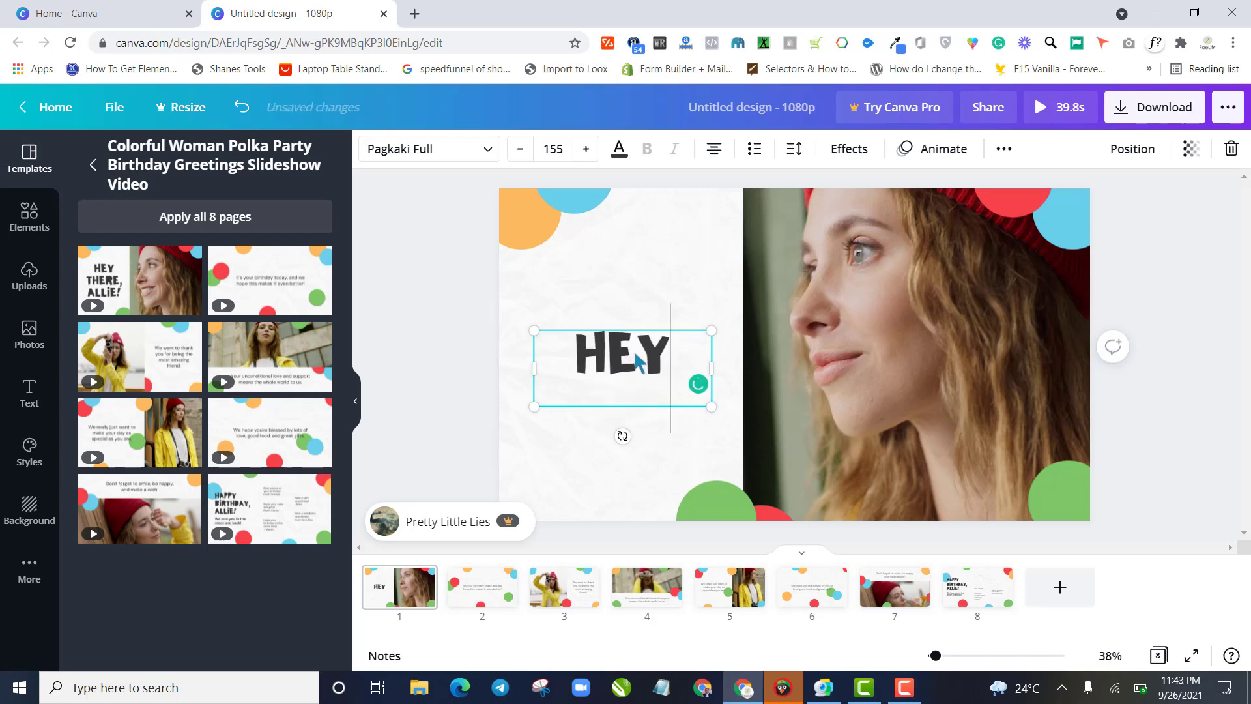
type("A")
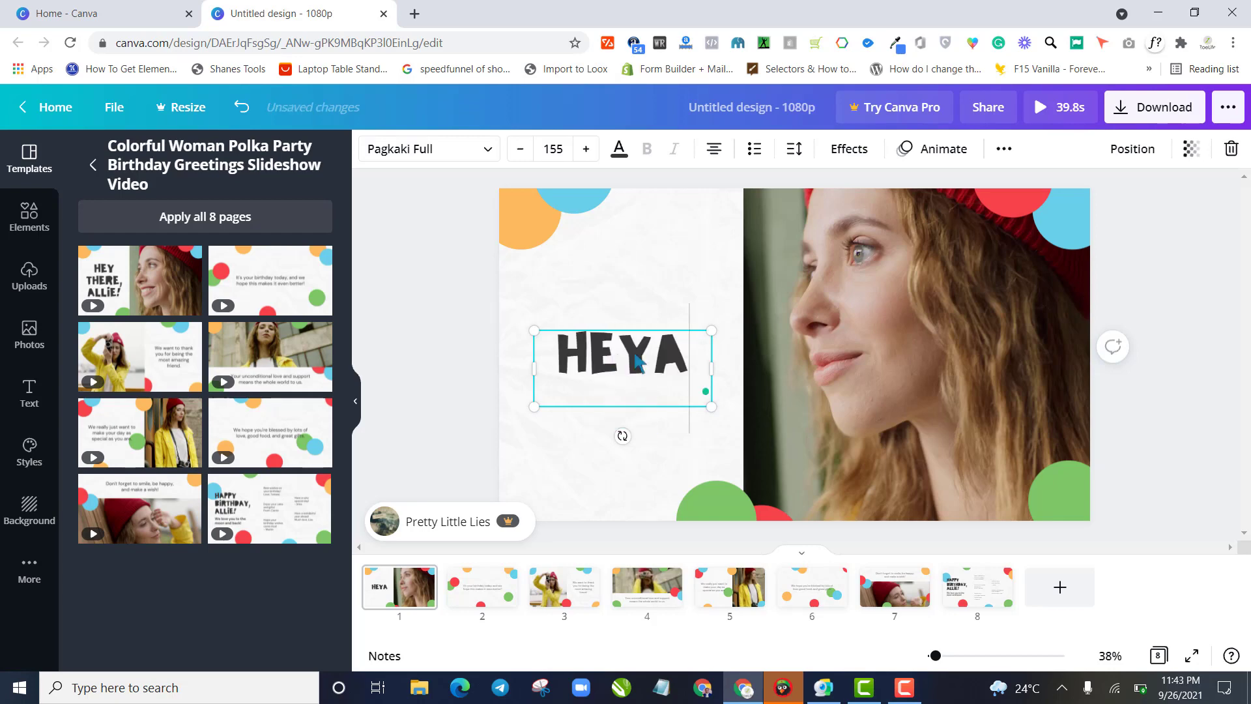
key("BackSpace")
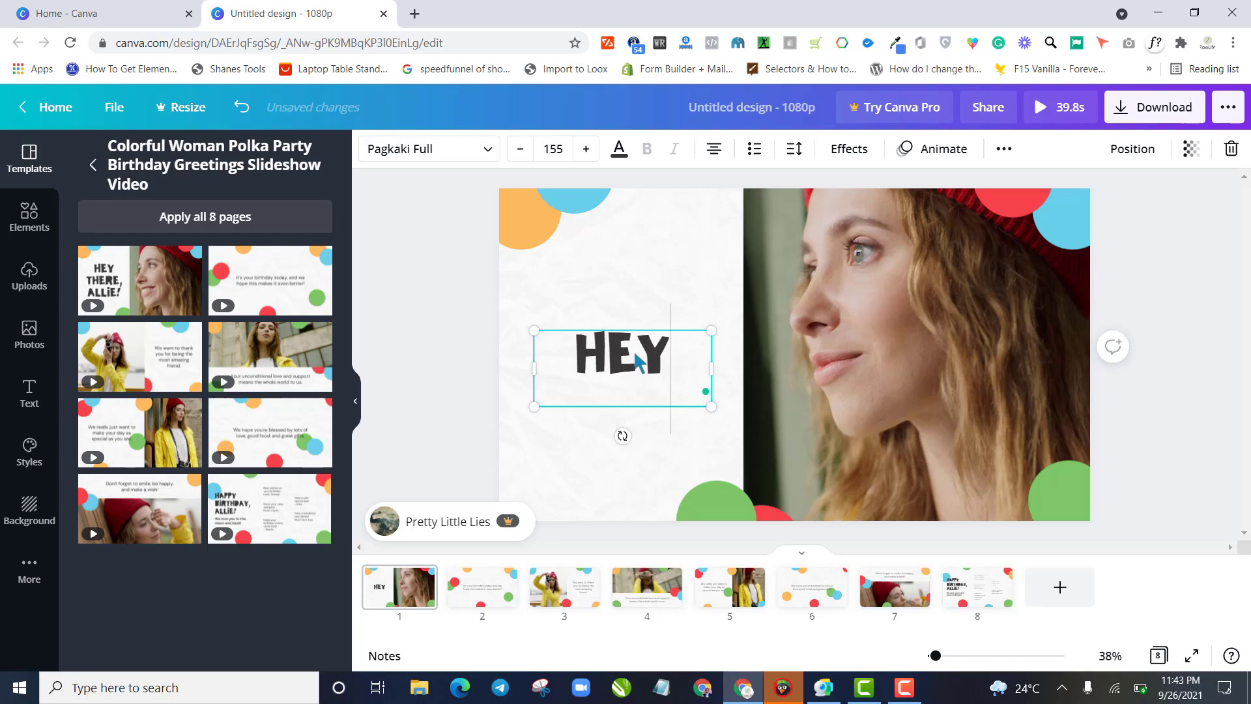
type("!")
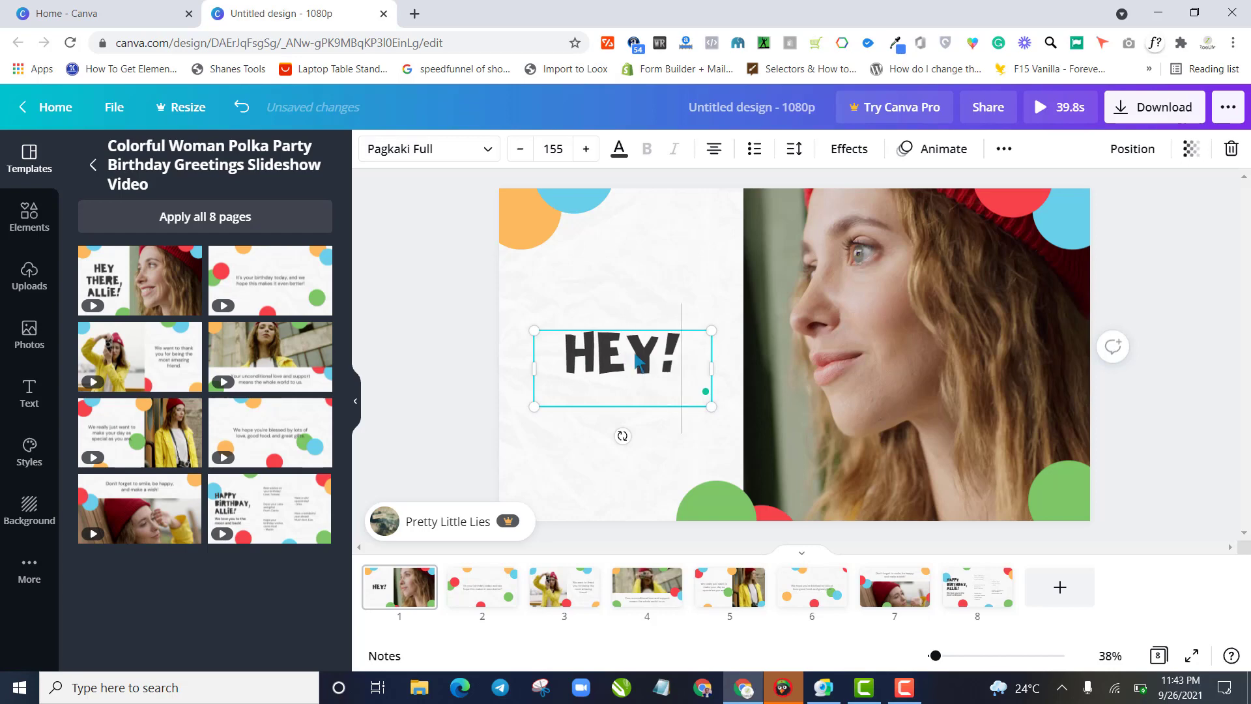
key("Return")
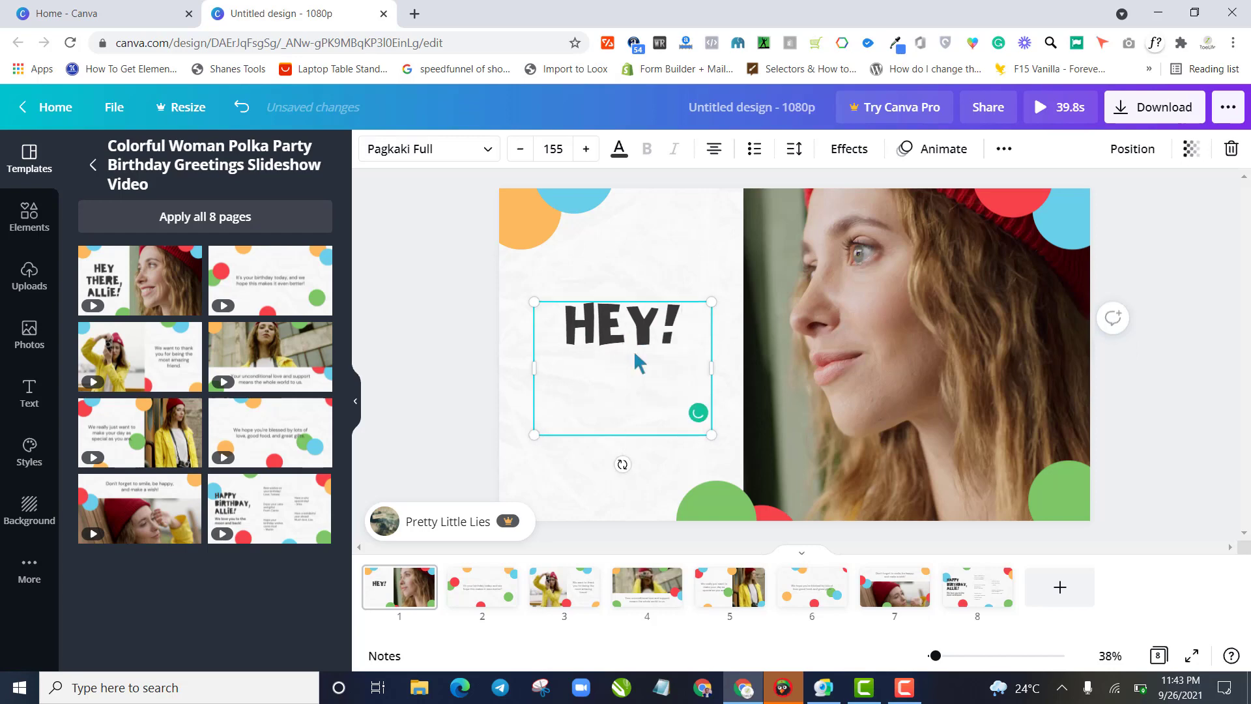
- Add "i'm here" below "HEY!" in the page 1 heading
type("i'm")
key("BackSpace")
key("BackSpace")
key("BackSpace")
type("i")
key("BackSpace")
type("i'm ")
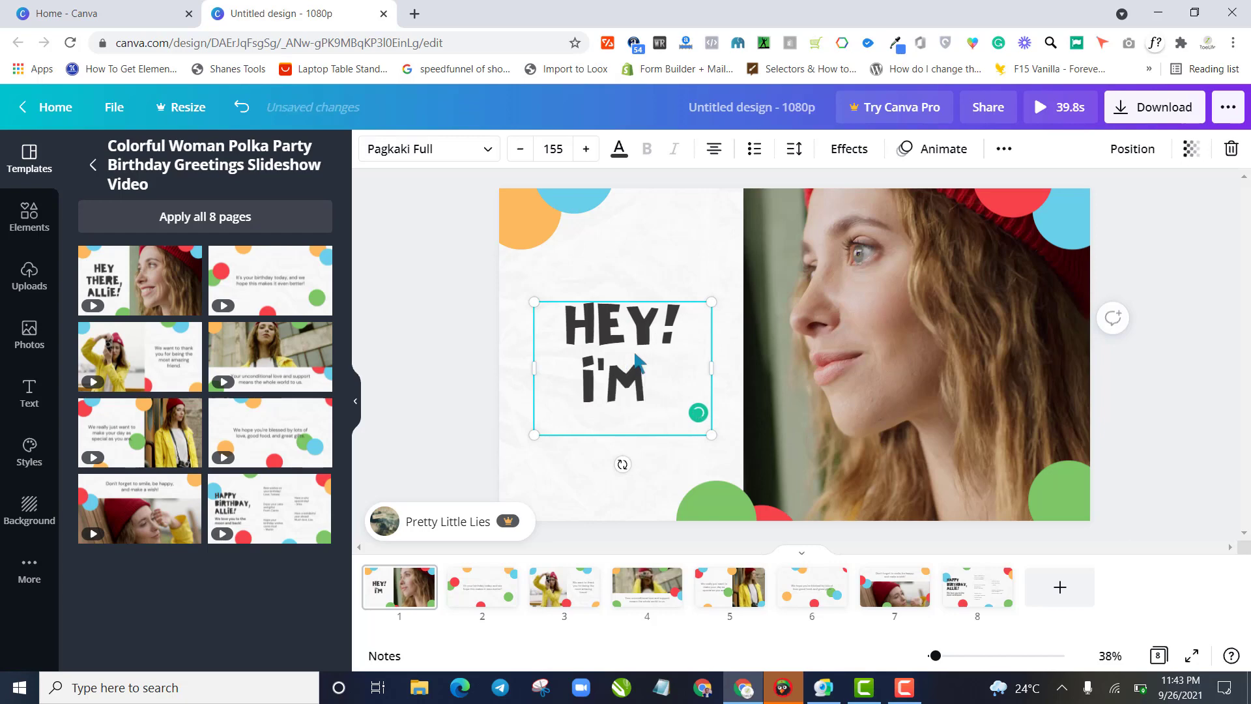
type("he")
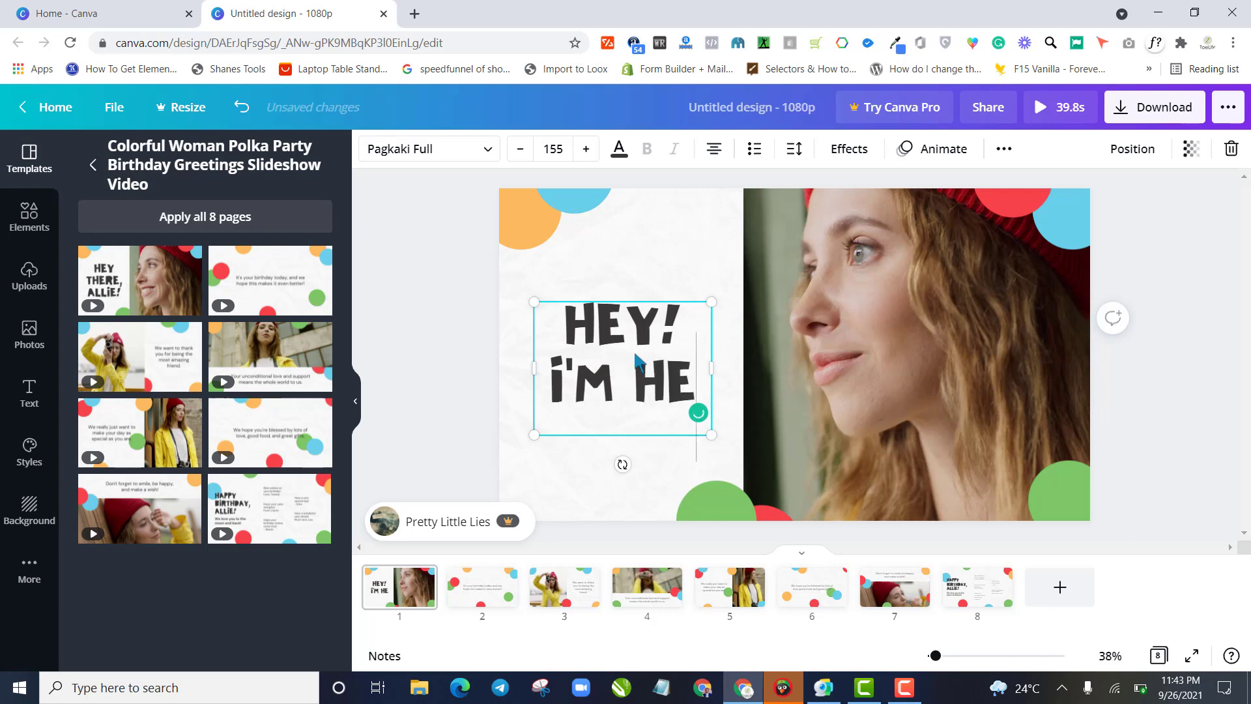
type("re")
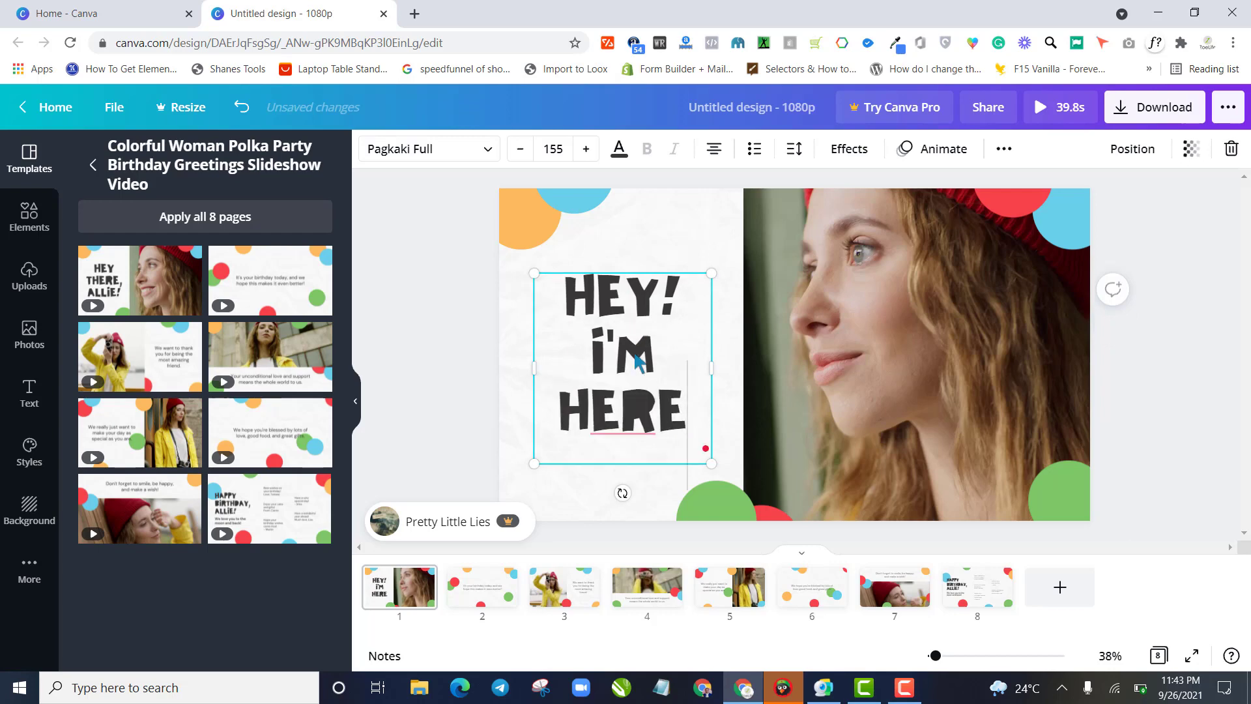
- Replace the whole page 1 heading with "my name is" followed by the presenter's first name
key("ctrl+a")
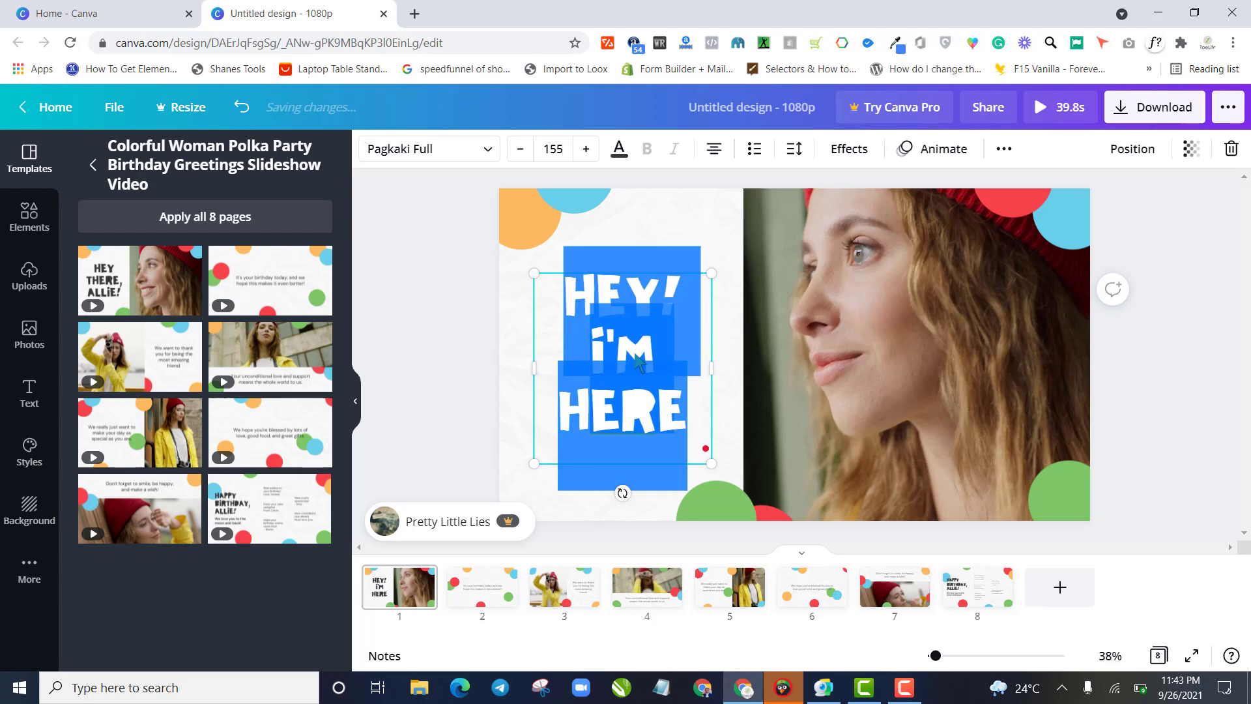
type("my name")
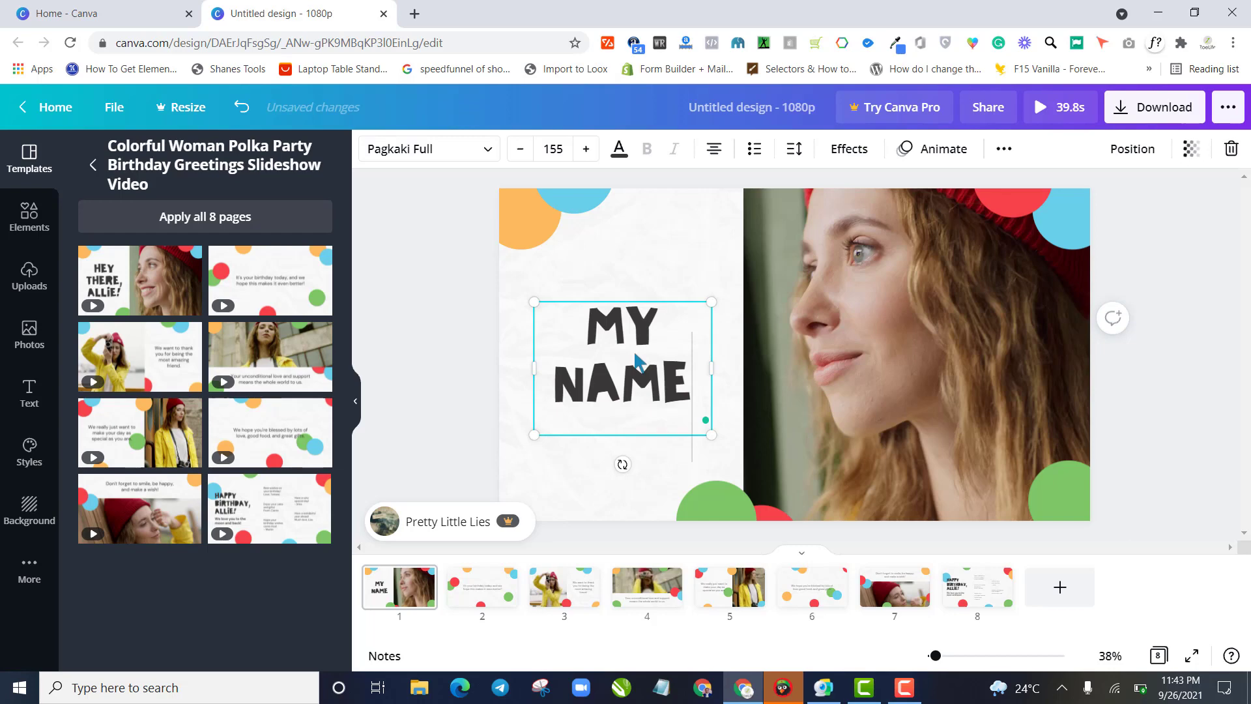
type(" is")
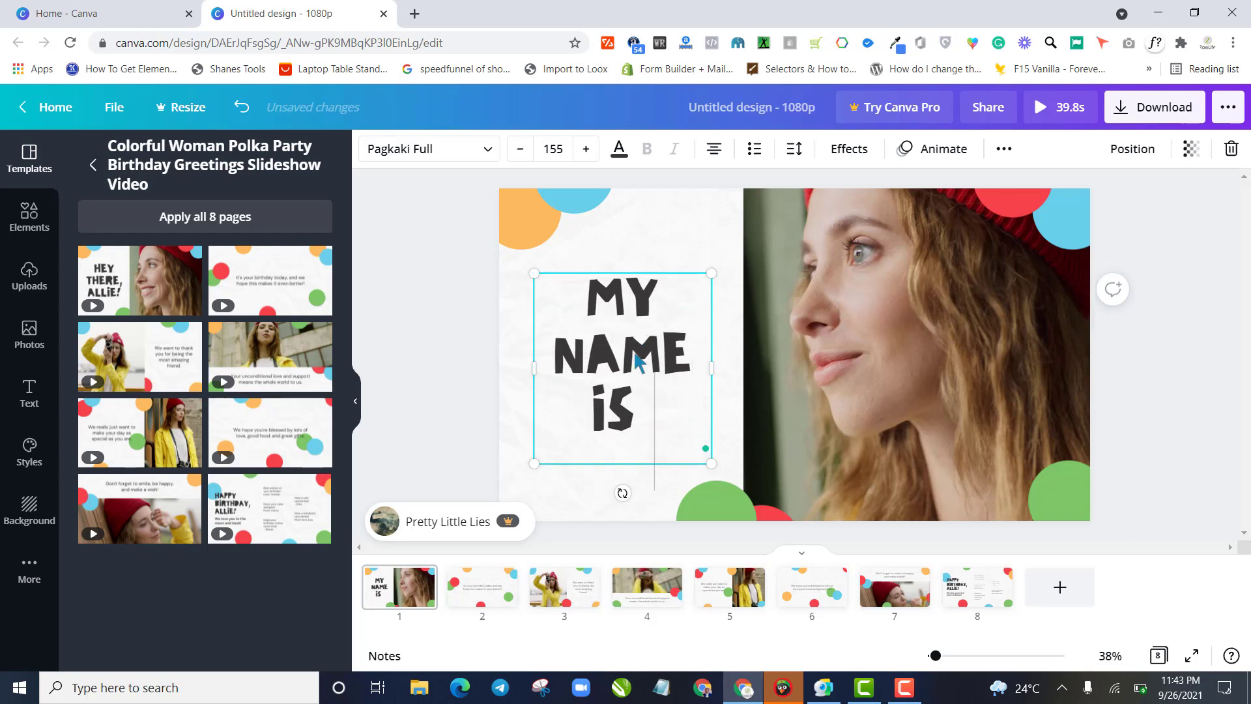
type("kenny")
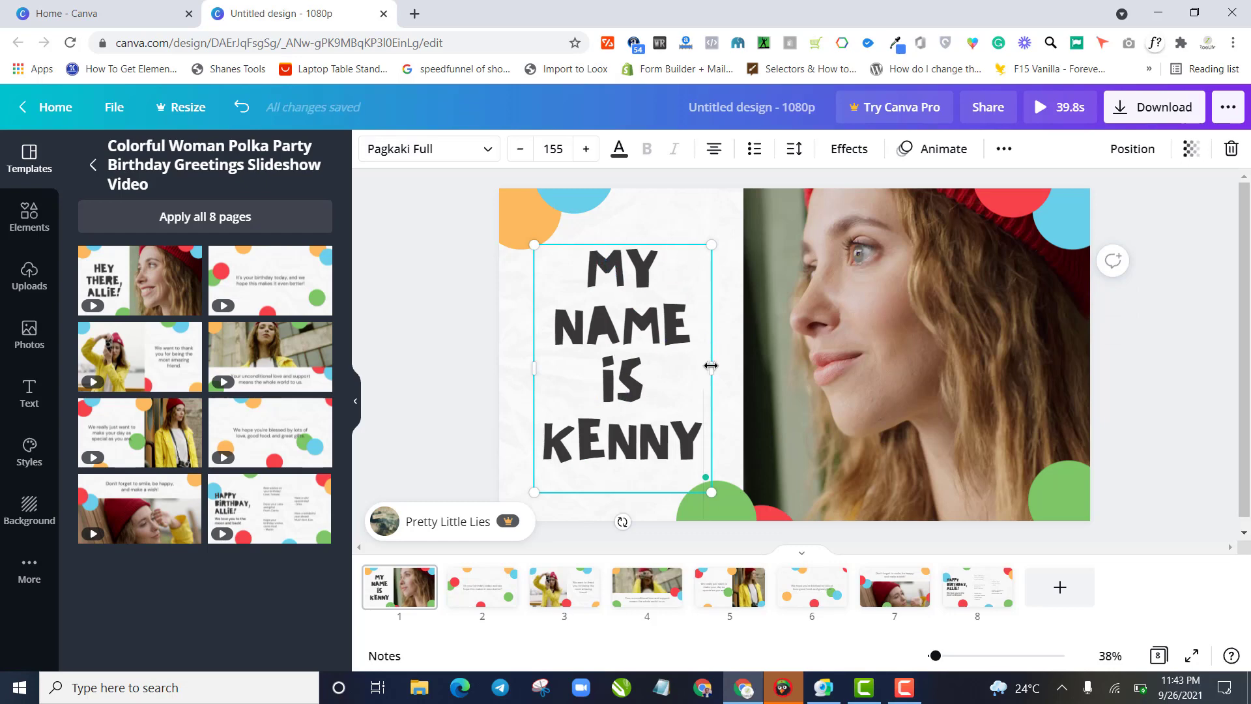
- Widen the heading's text box on both sides, reduce its font size to 137, and shift it slightly upward
left_click_drag(733, 368, 746, 370)
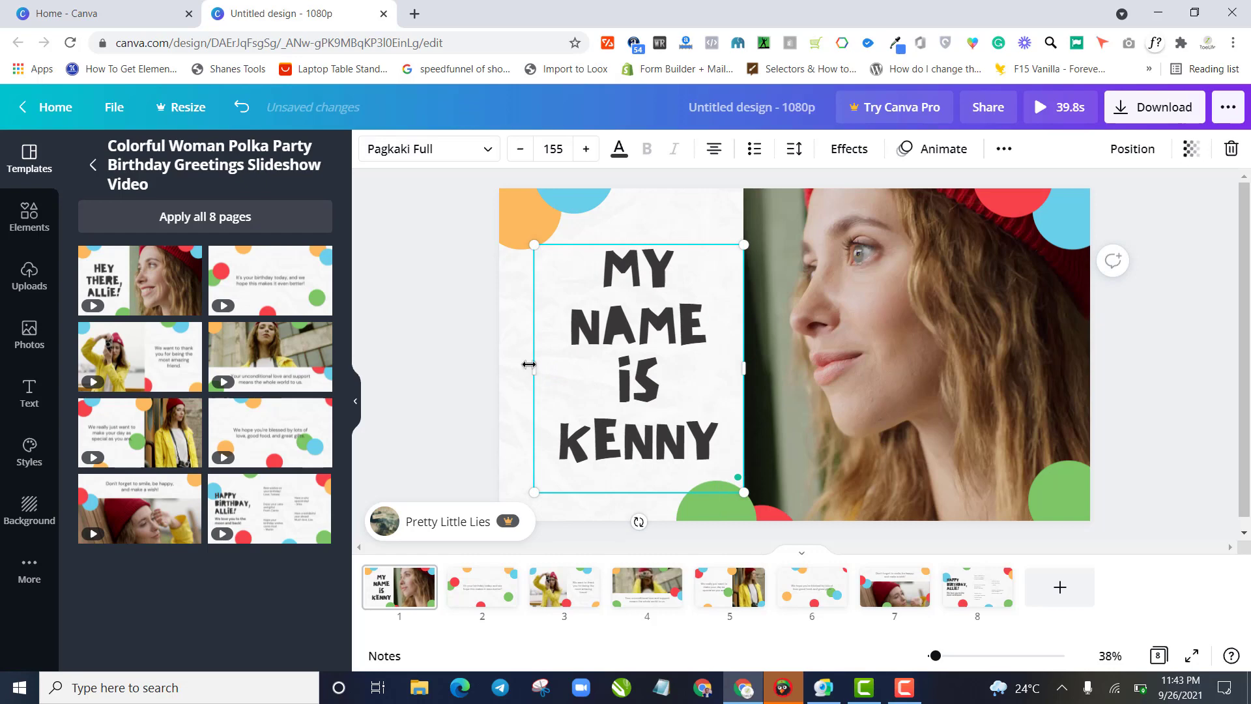
left_click_drag(515, 357, 519, 360)
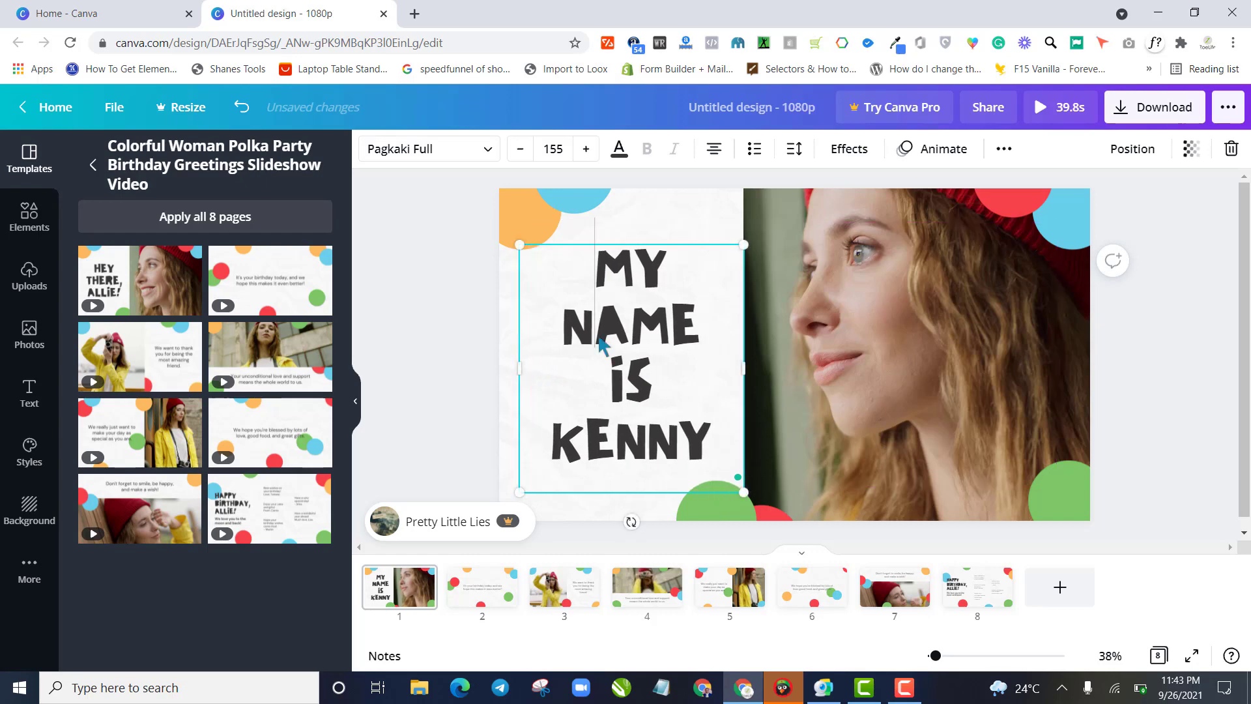
triple_click(606, 232)
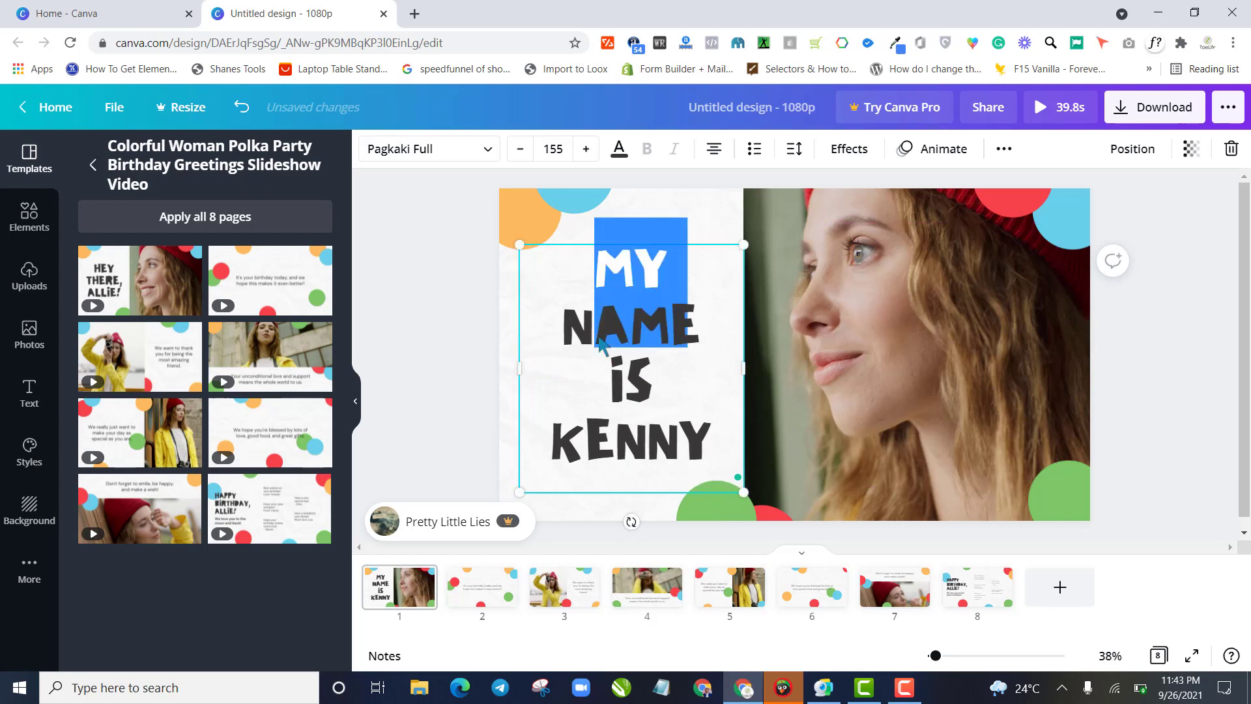
left_click(521, 149)
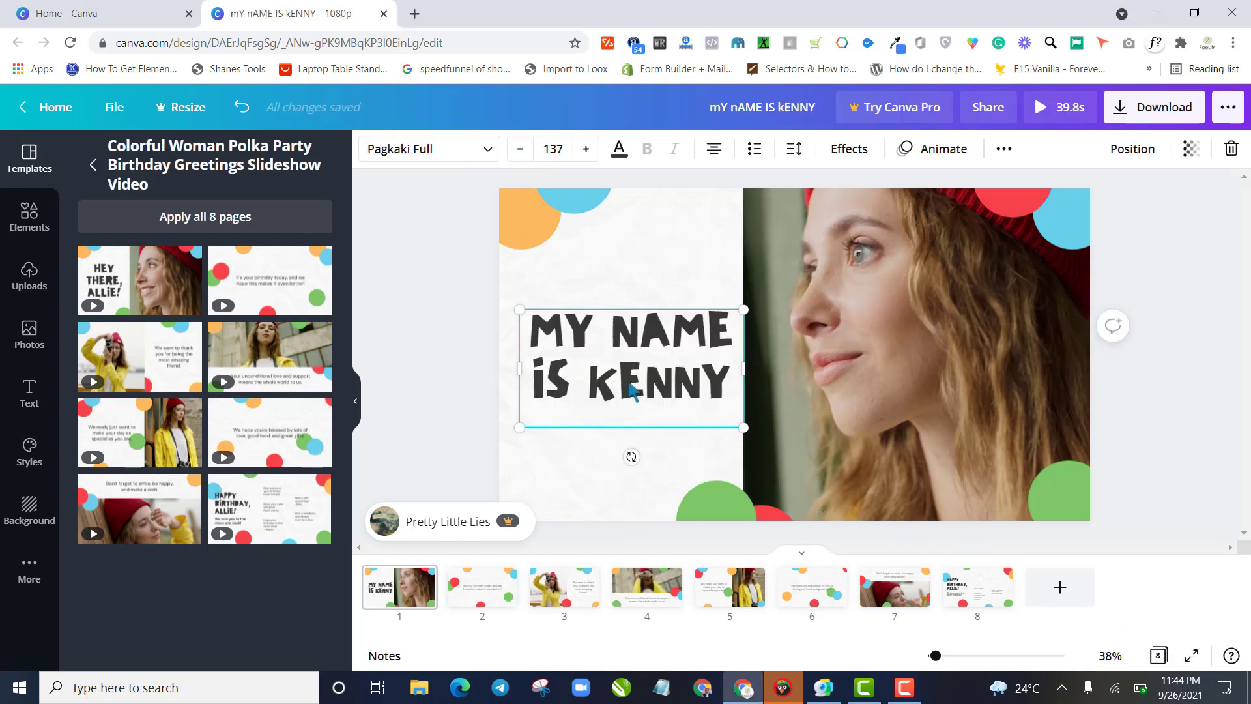
left_click_drag(628, 393, 624, 380)
- Play the woman's video clip on page 1 and place the uploaded portrait of the man in a blue suit over it
left_click(845, 342)
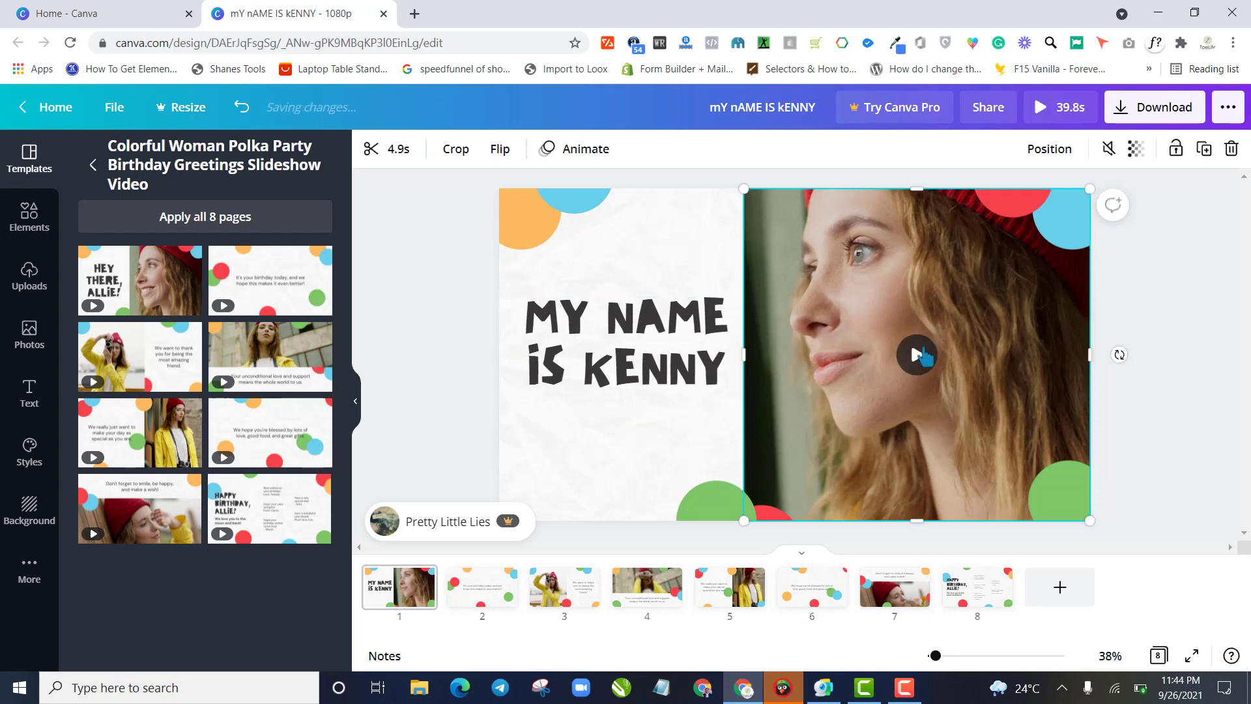
left_click(919, 355)
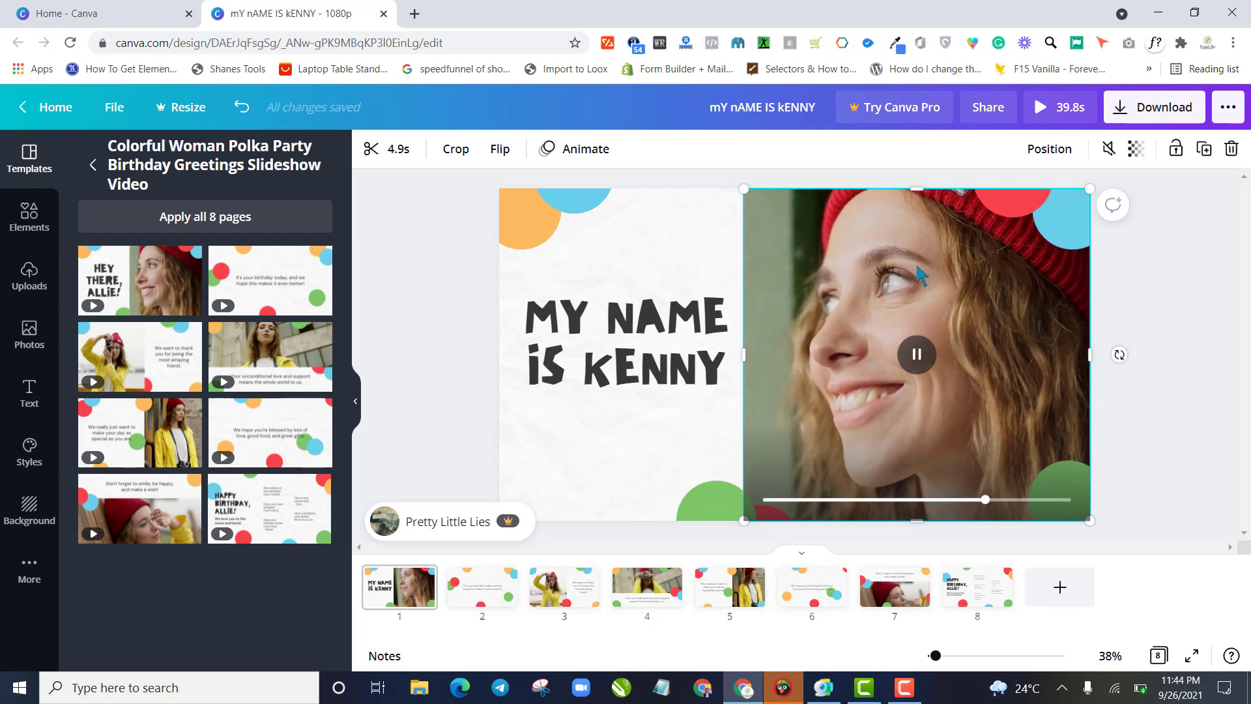
left_click(44, 296)
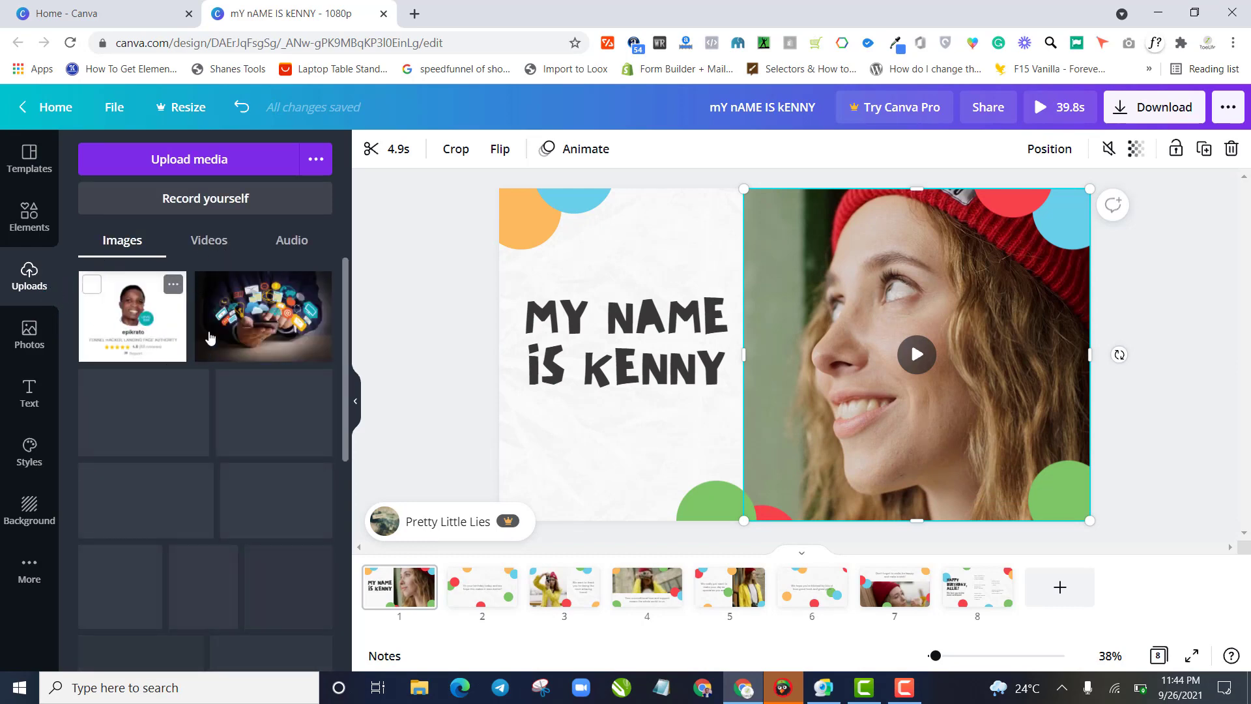
scroll(168, 366, "down", 5)
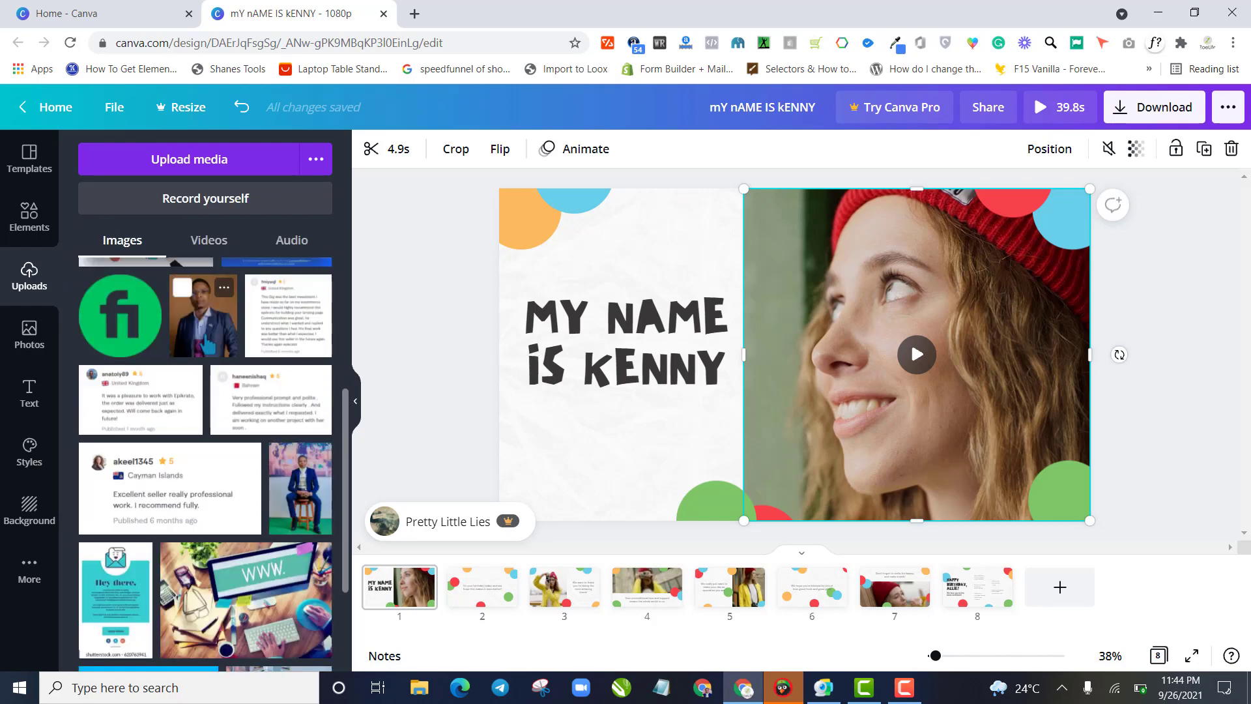
left_click_drag(207, 343, 802, 417)
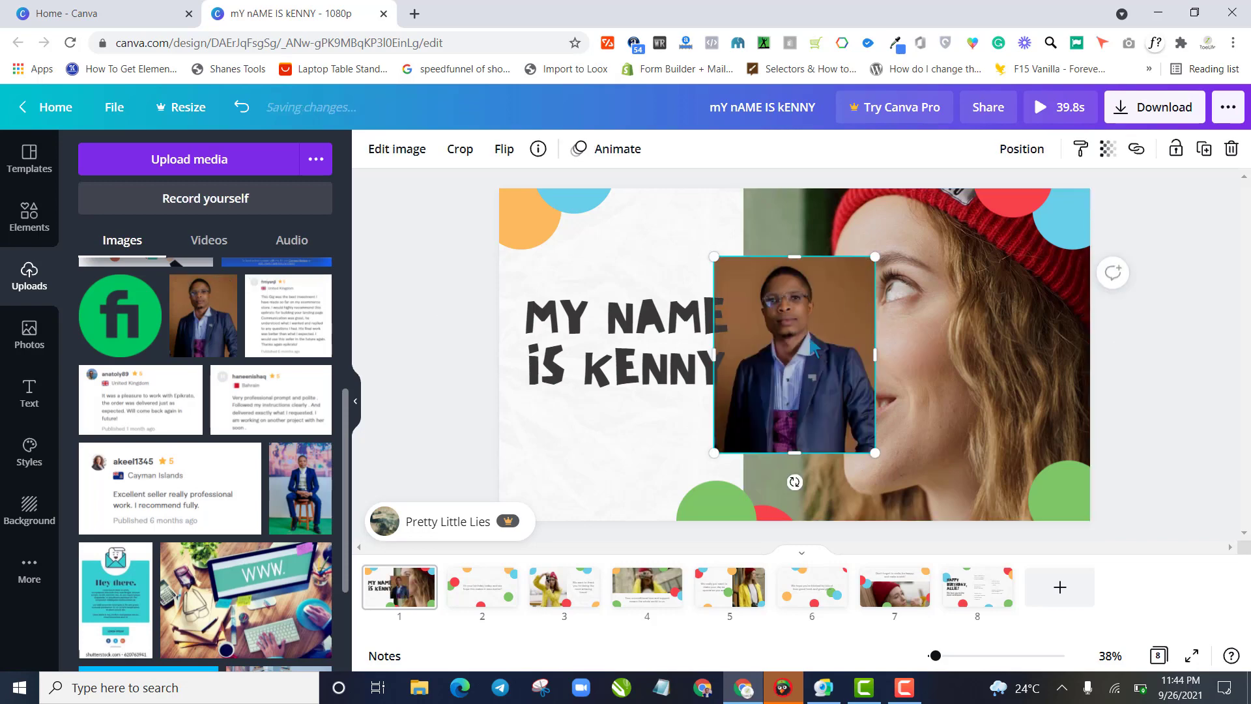
left_click_drag(816, 344, 958, 285)
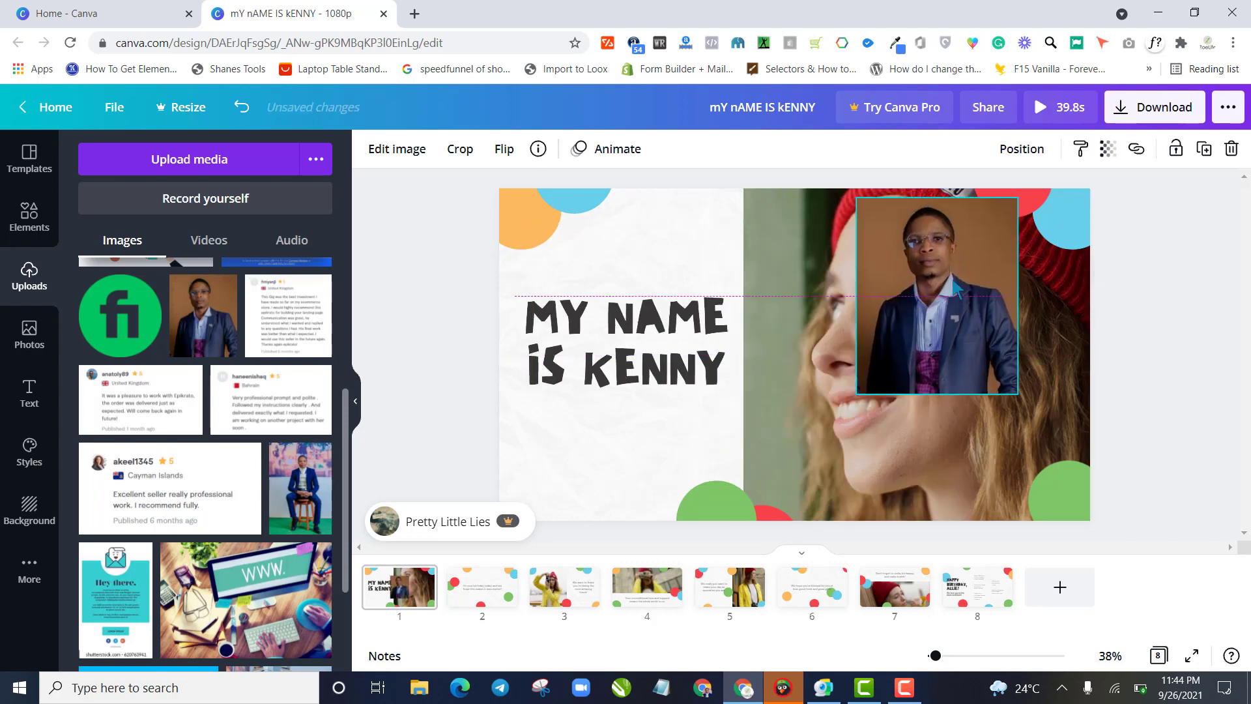
- Try shifting and deleting the woman's video clip on page 1, and undo the deletion
left_click(808, 291)
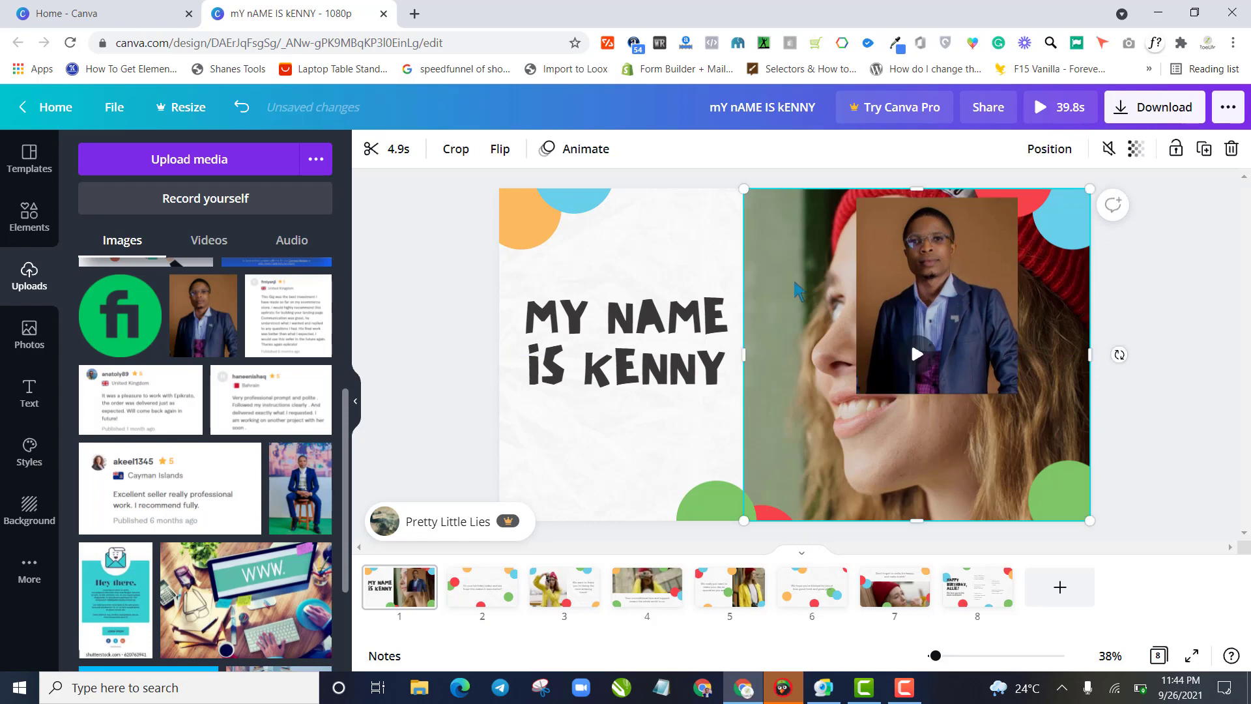
left_click_drag(785, 306, 763, 318)
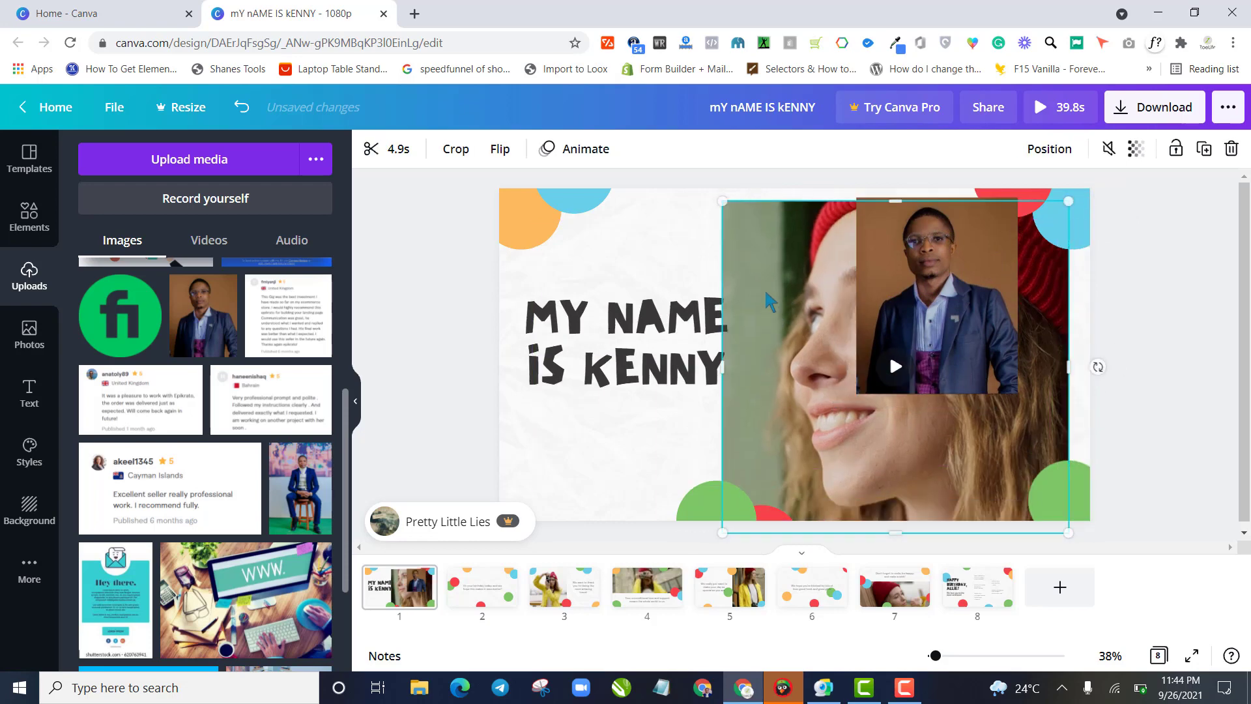
key("Delete")
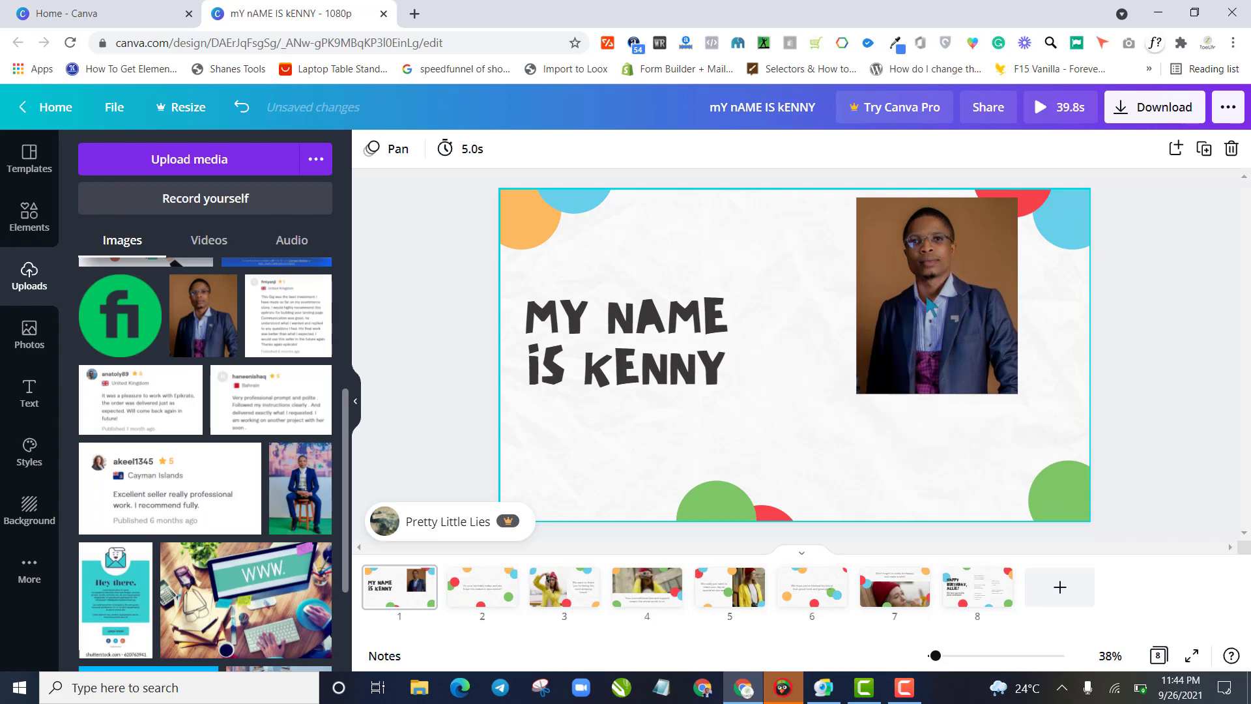
key("ctrl+z")
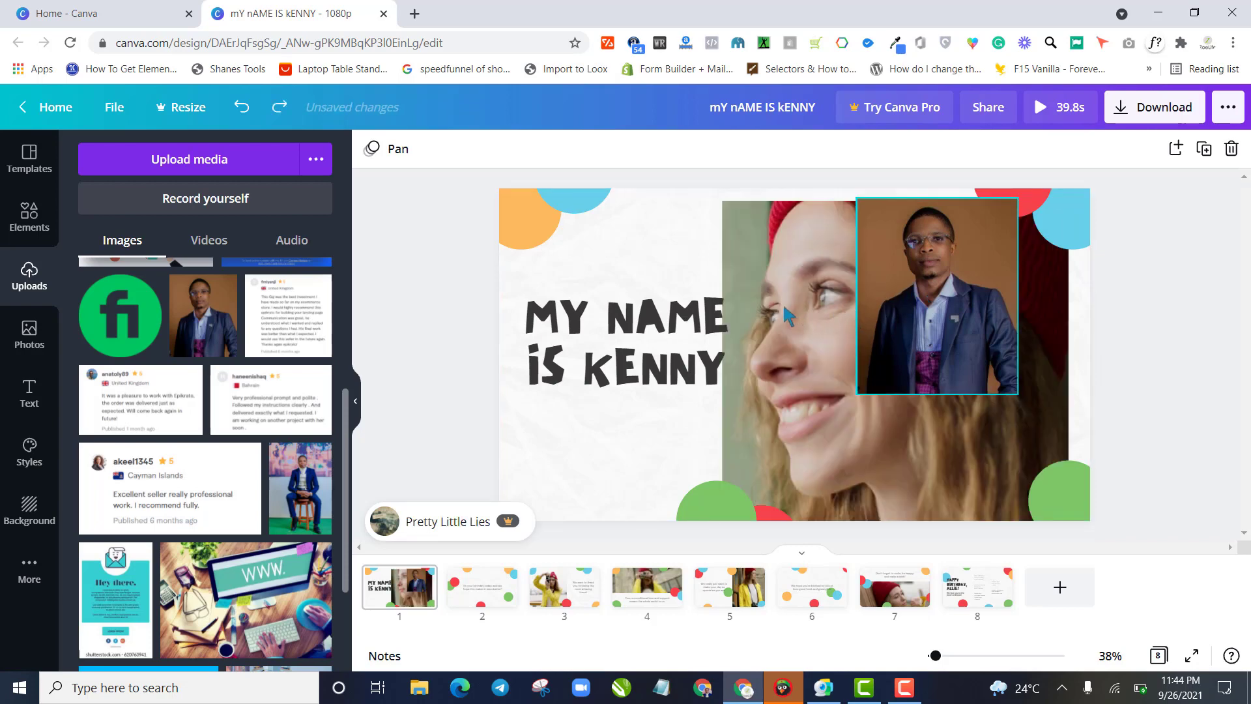
- Center the portrait photo vertically in the right half of page 1 and delete the woman's video clip behind it
left_click(784, 309)
left_click_drag(937, 297, 1009, 390)
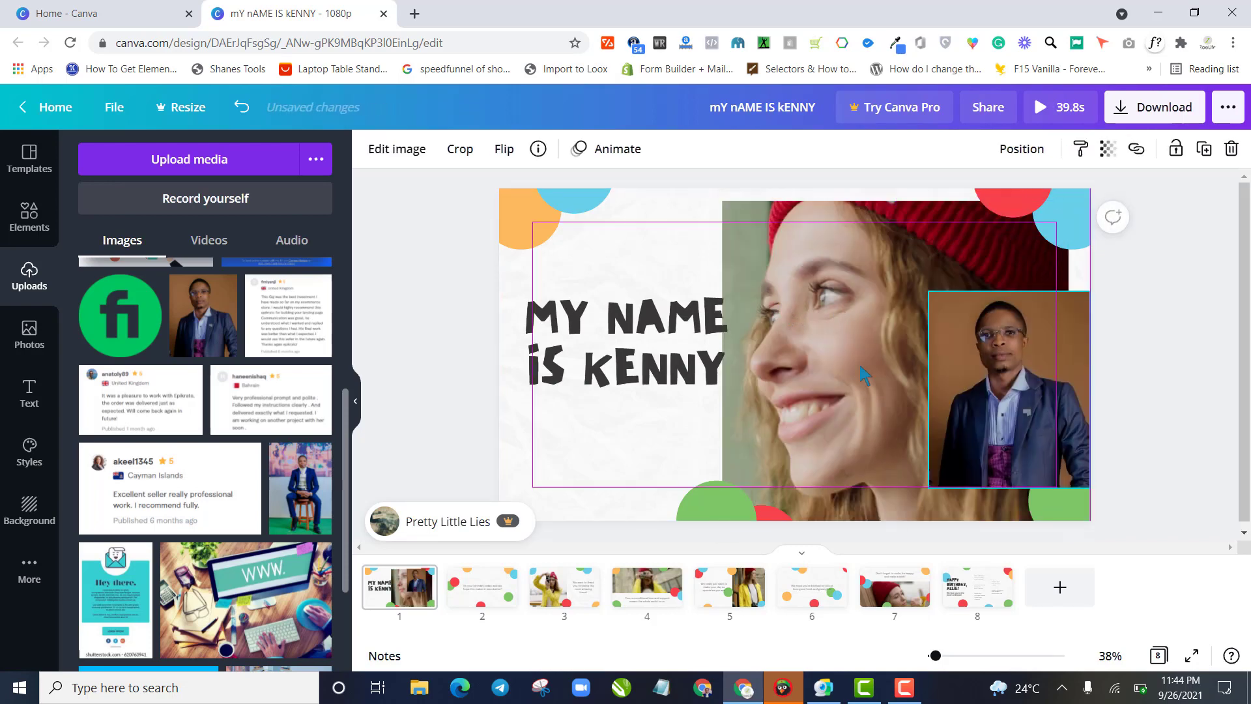
left_click_drag(865, 376, 804, 366)
left_click(769, 303)
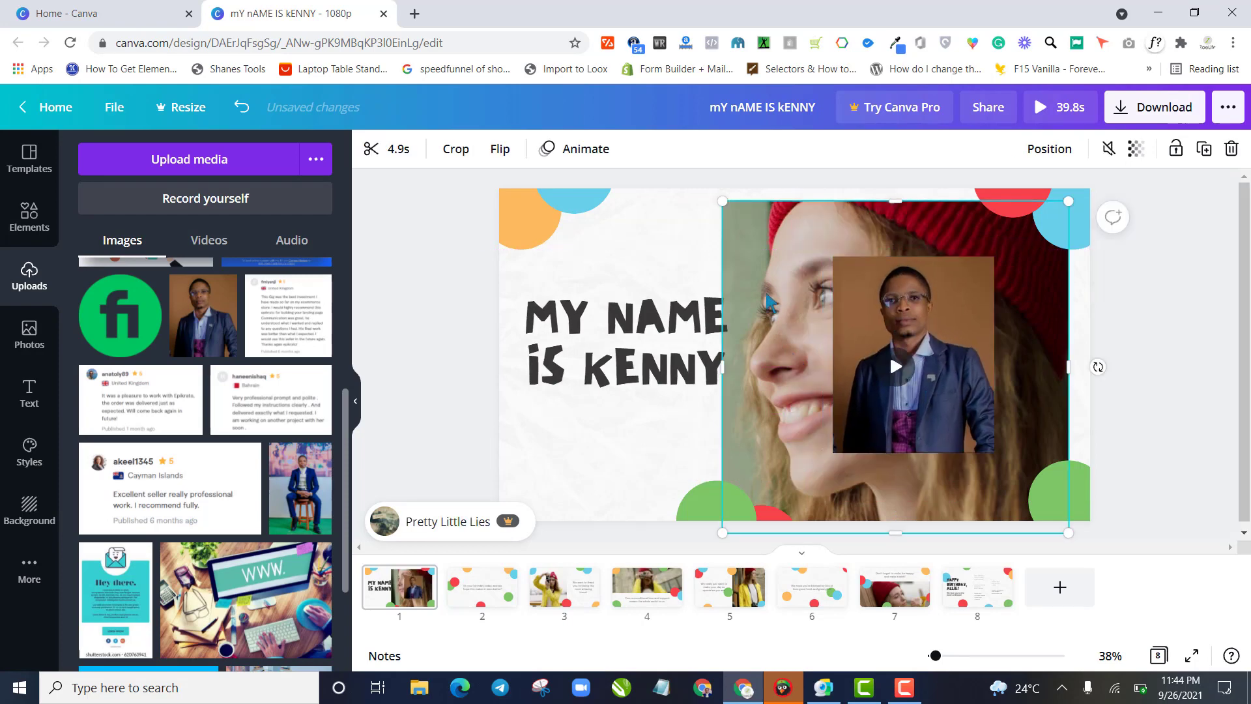
key("Delete")
left_click(933, 337)
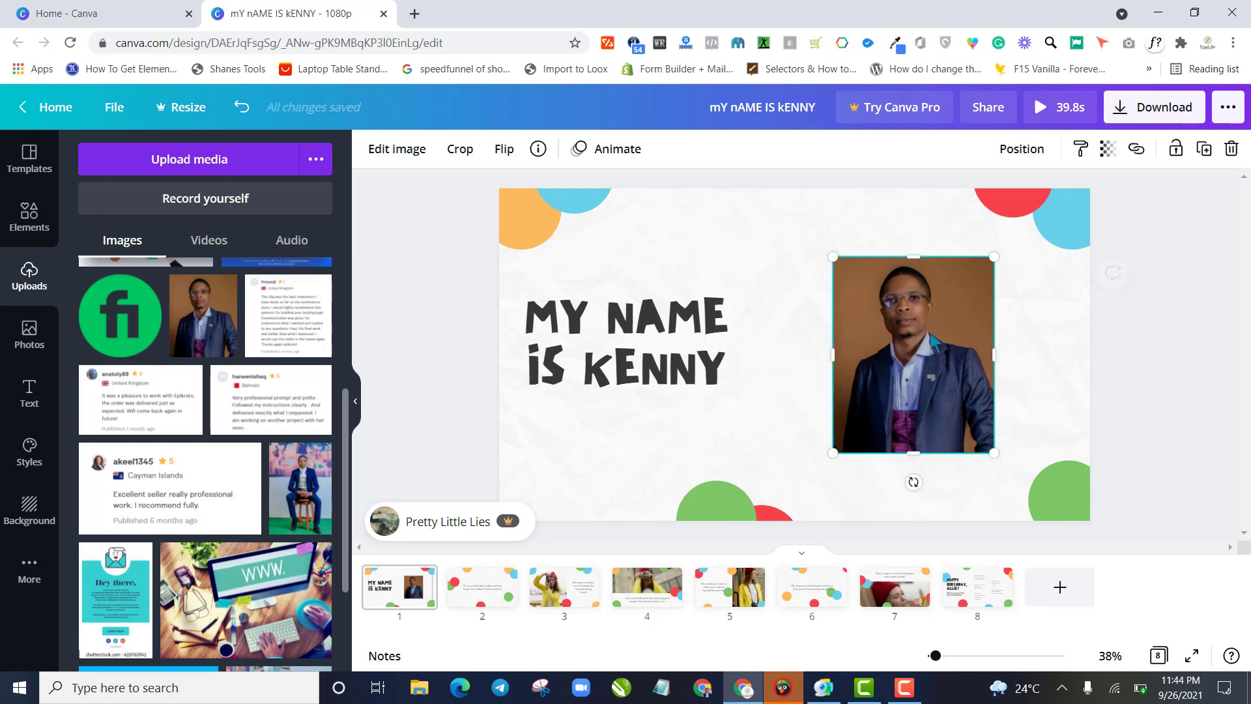
- Enlarge and reposition the portrait photo on page 1 so it fills the area beside the heading over the full page height
left_click_drag(994, 256, 1151, 156)
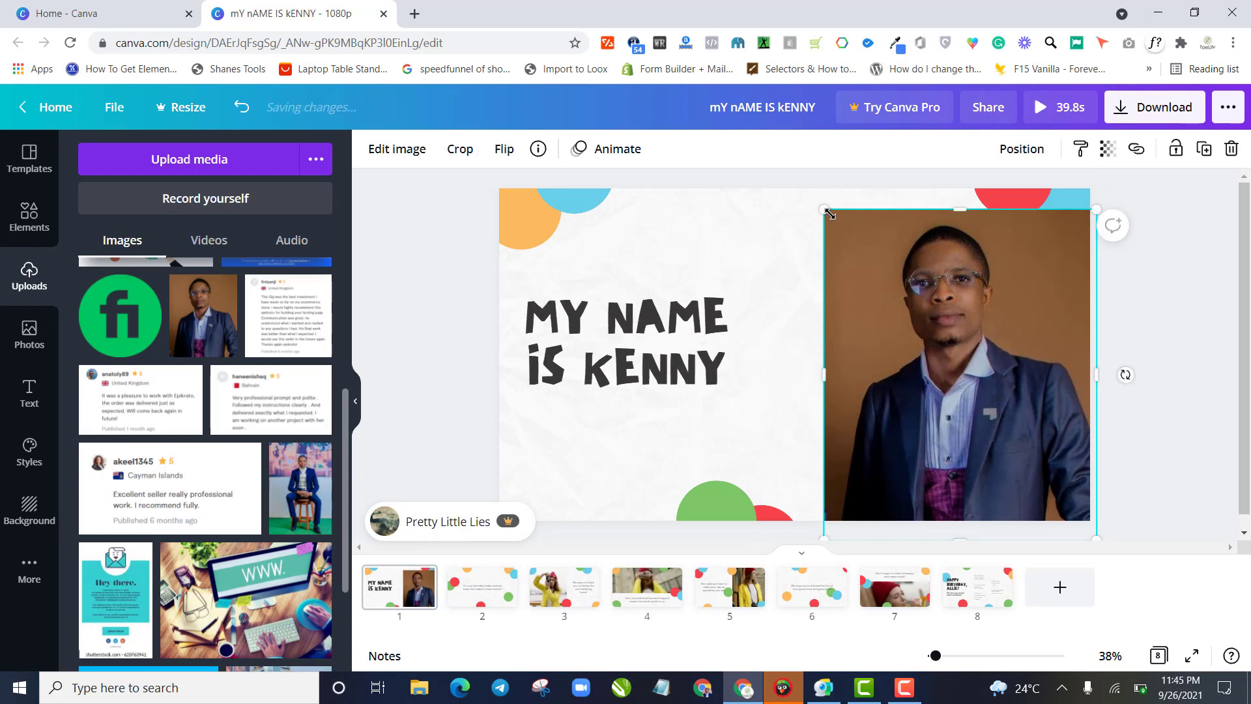
left_click_drag(826, 211, 771, 158)
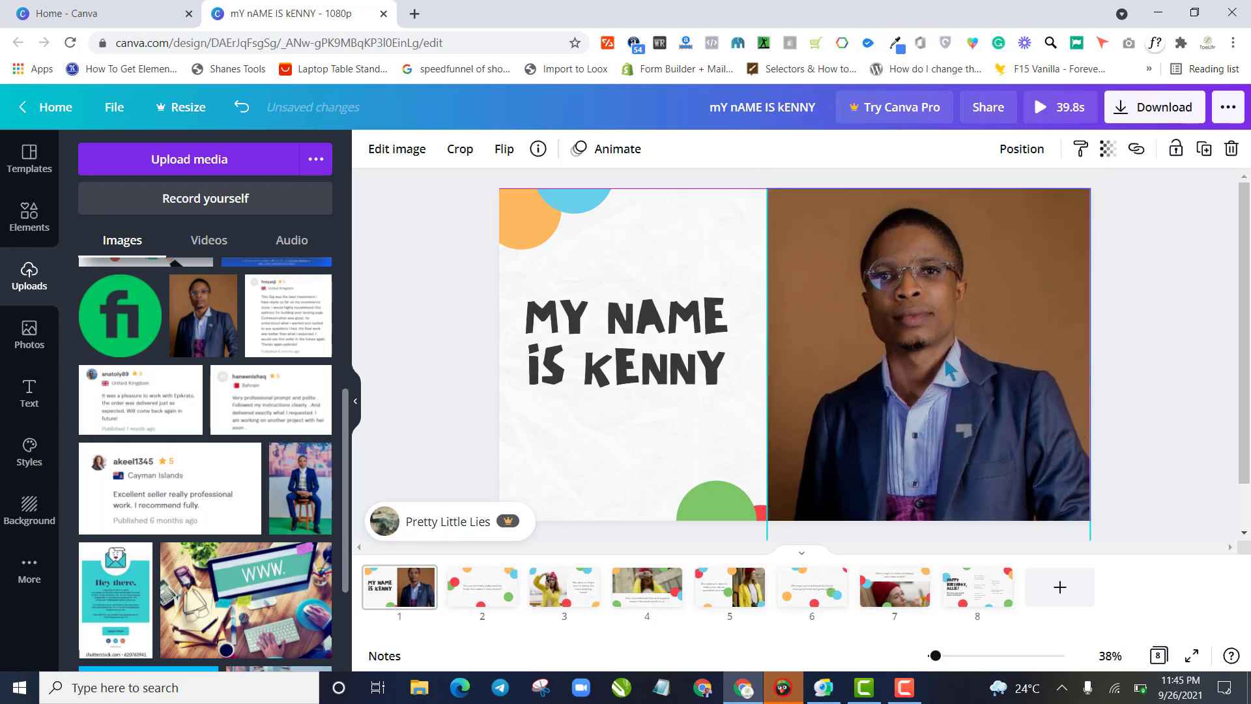
left_click(1101, 378)
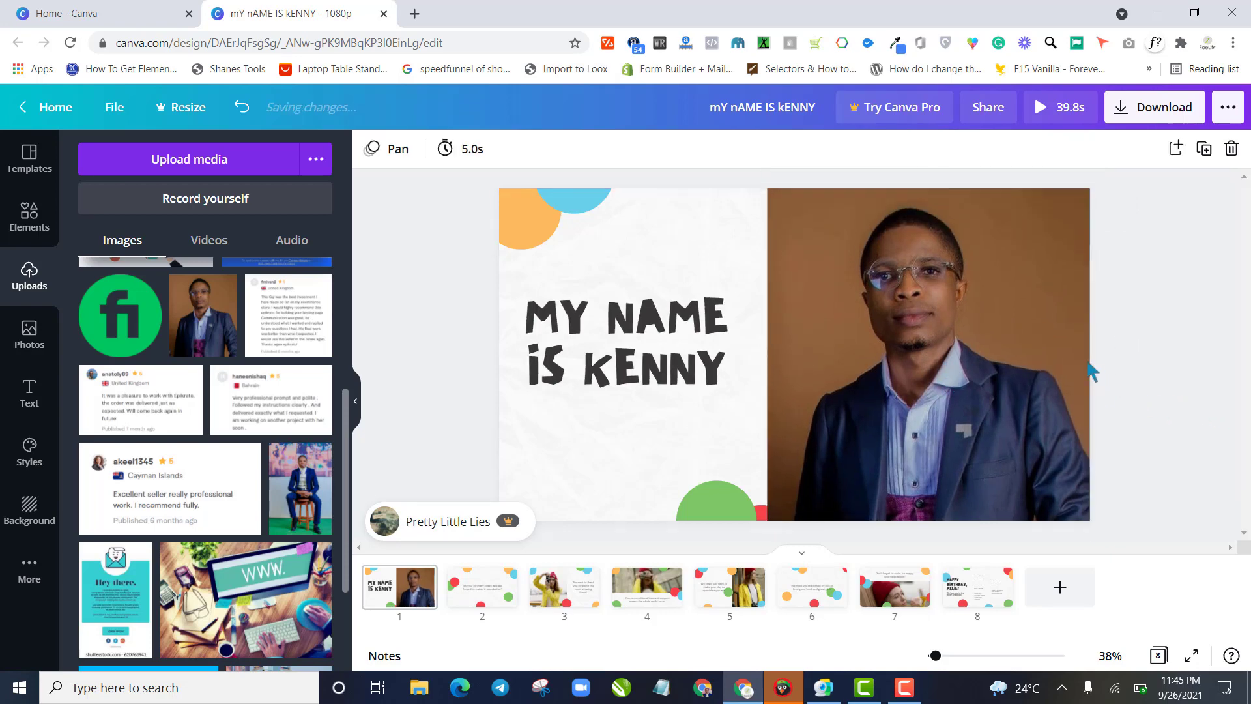
- Preview the edited video and check its download options for all pages as MP4 video
left_click(497, 604)
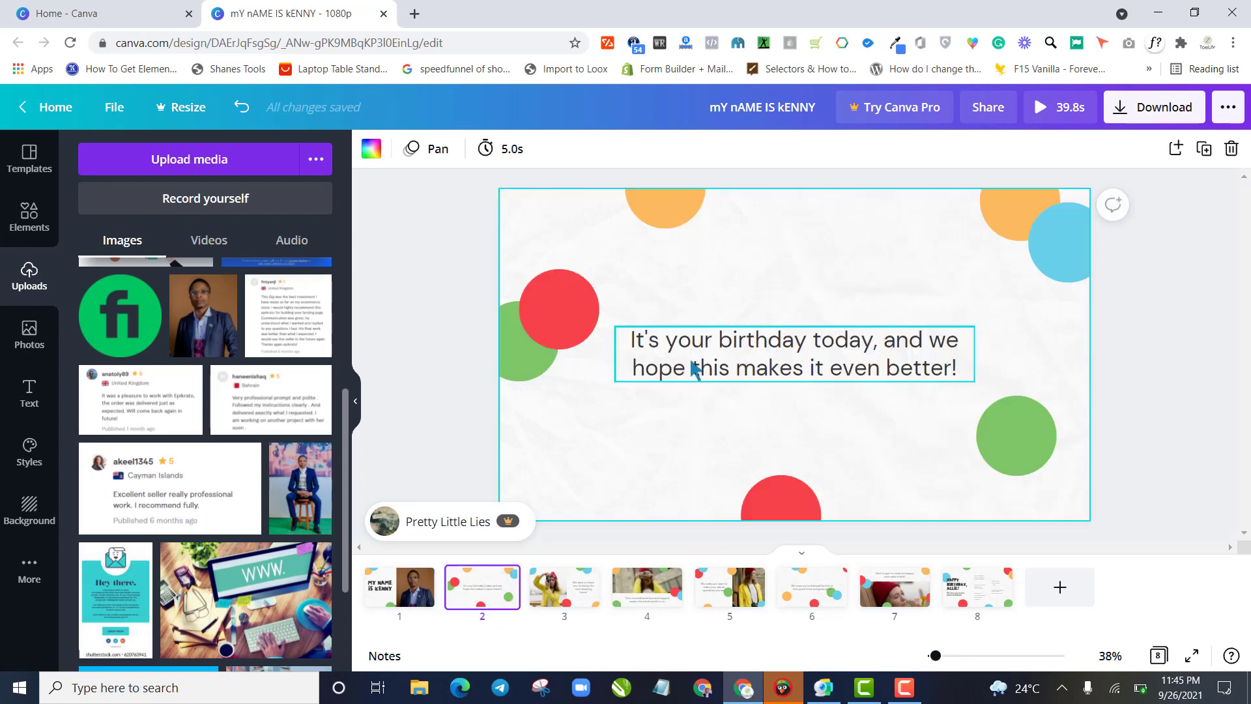
double_click(695, 370)
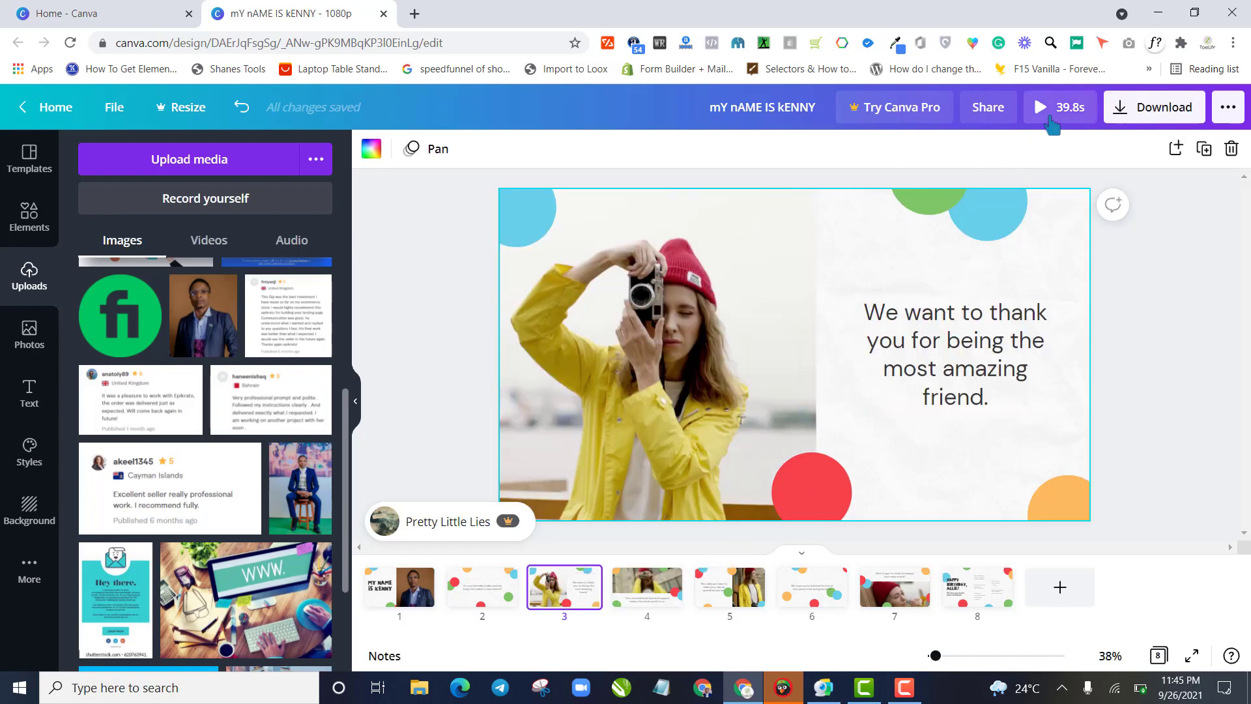
left_click(1052, 123)
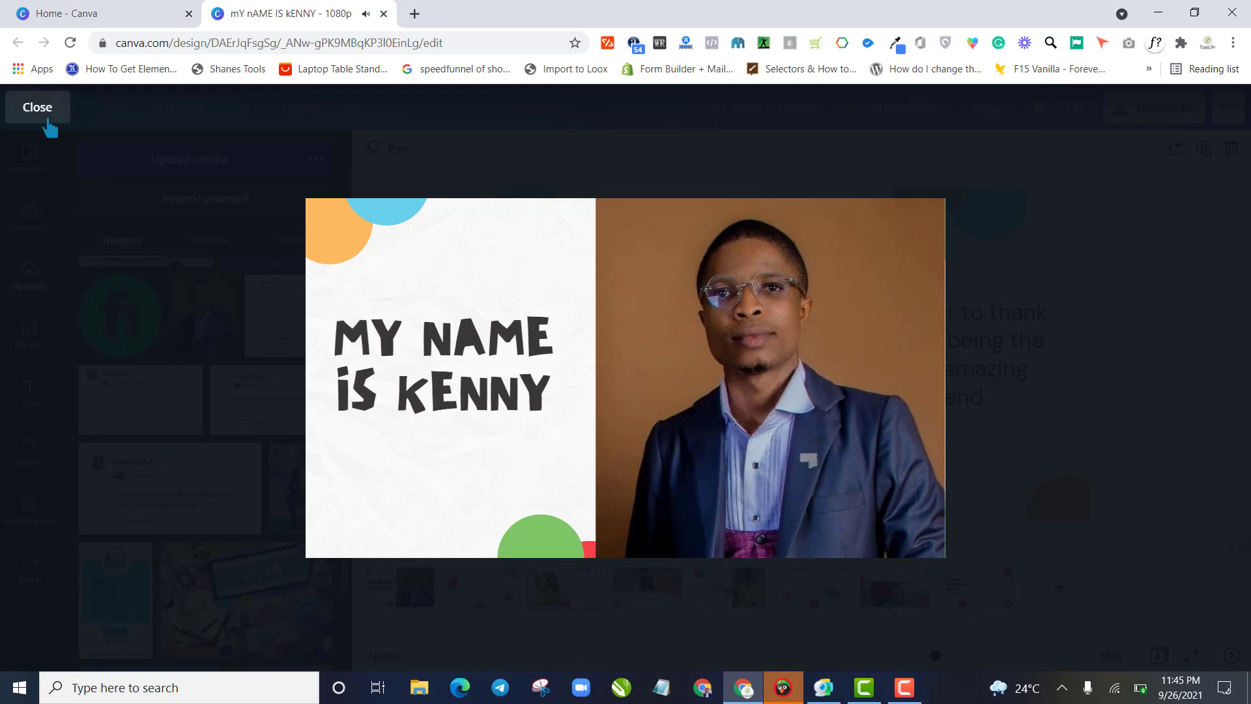
left_click(1074, 242)
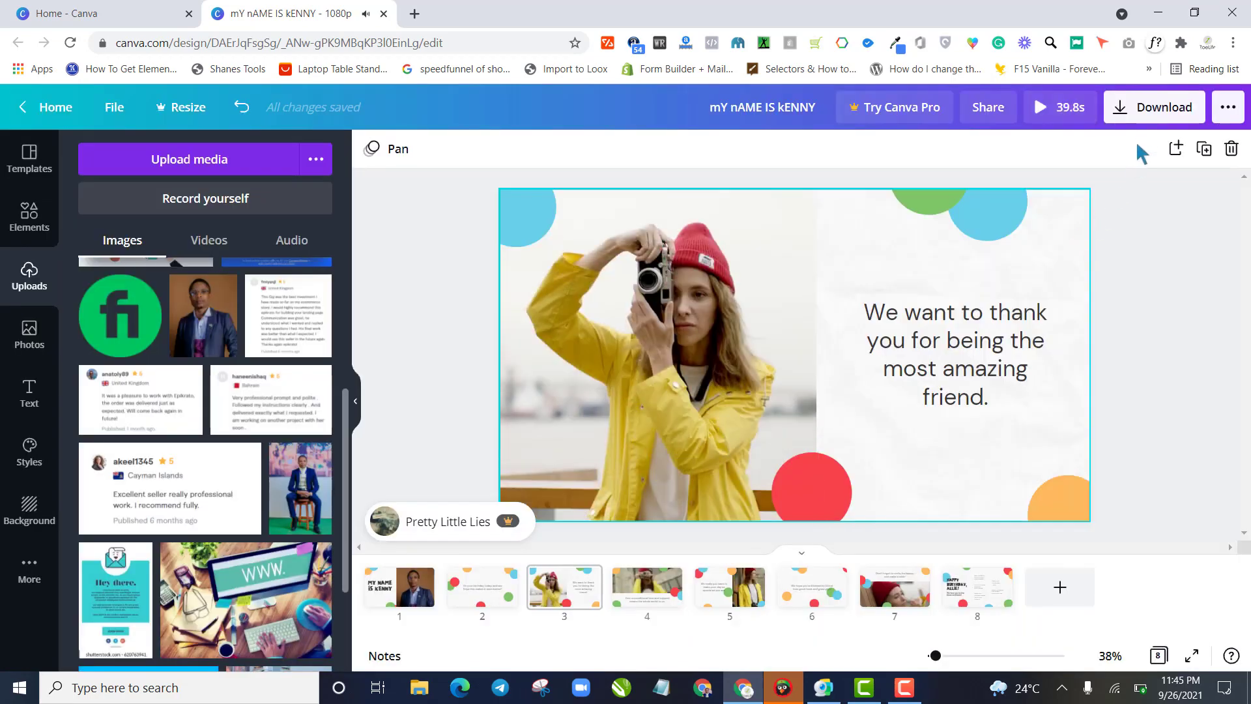
left_click(1130, 116)
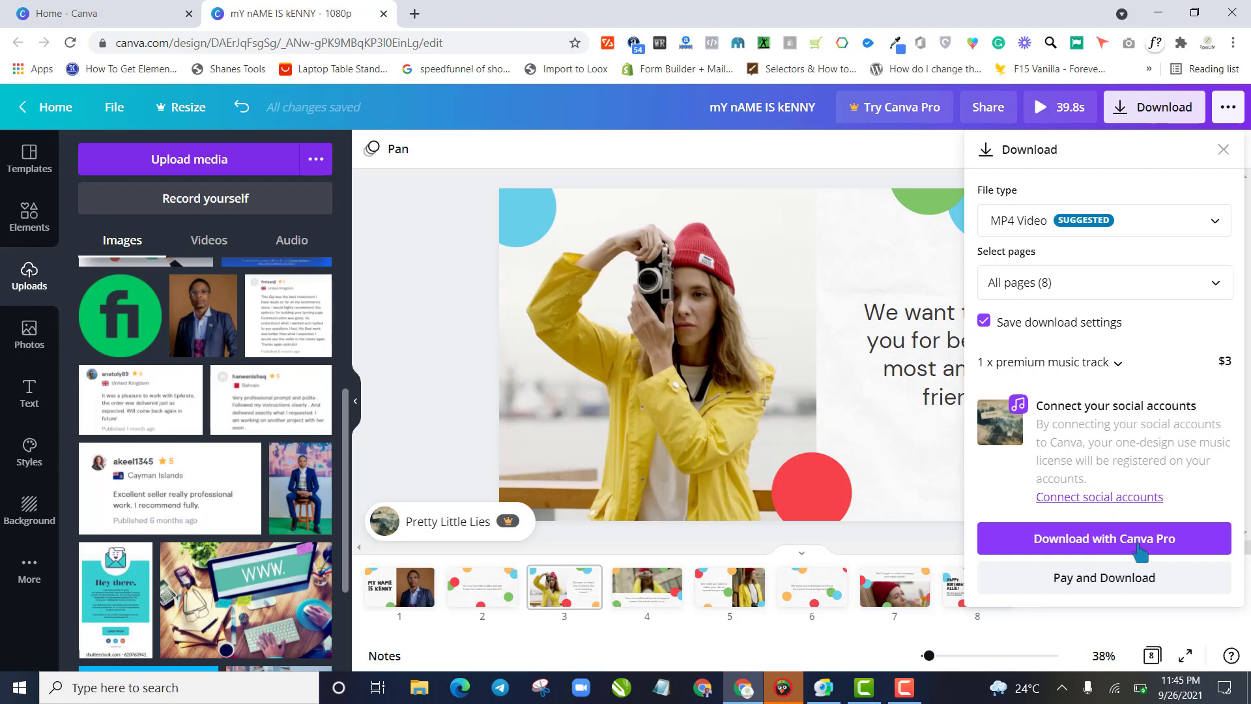
left_click(443, 385)
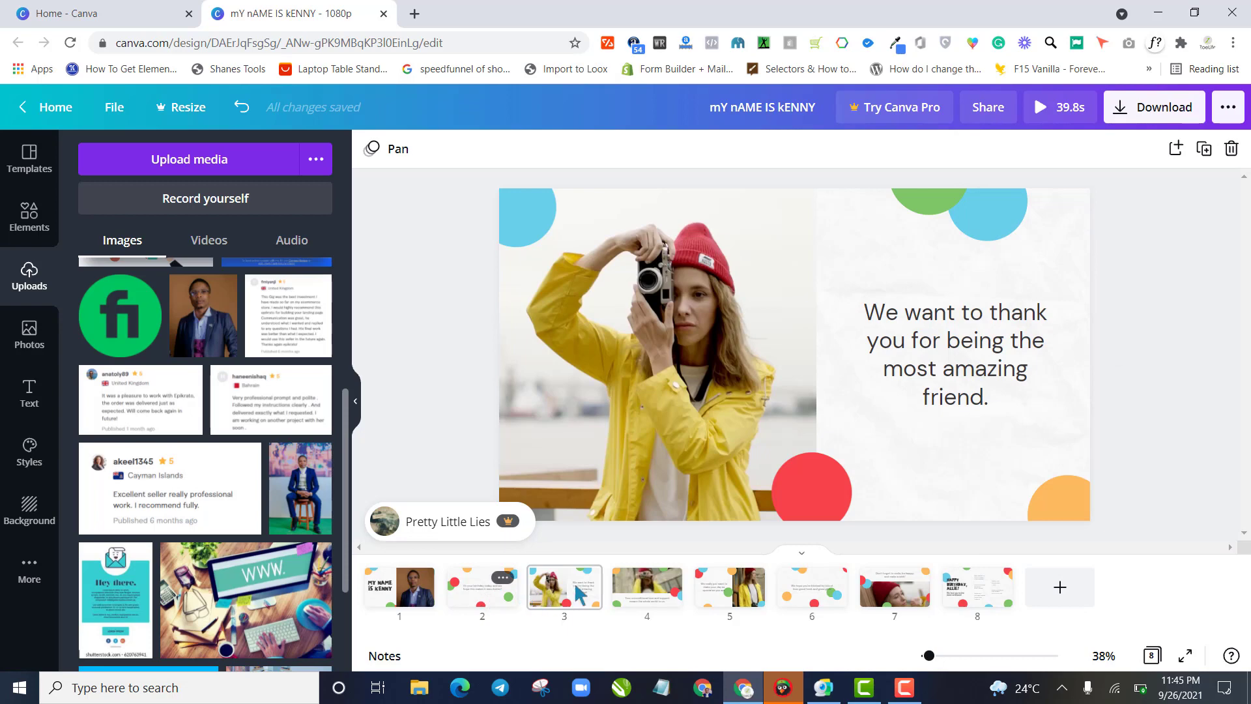
- Look through pages 3 to 8 of the slideshow, examining their video clips and greeting texts
left_click(644, 594)
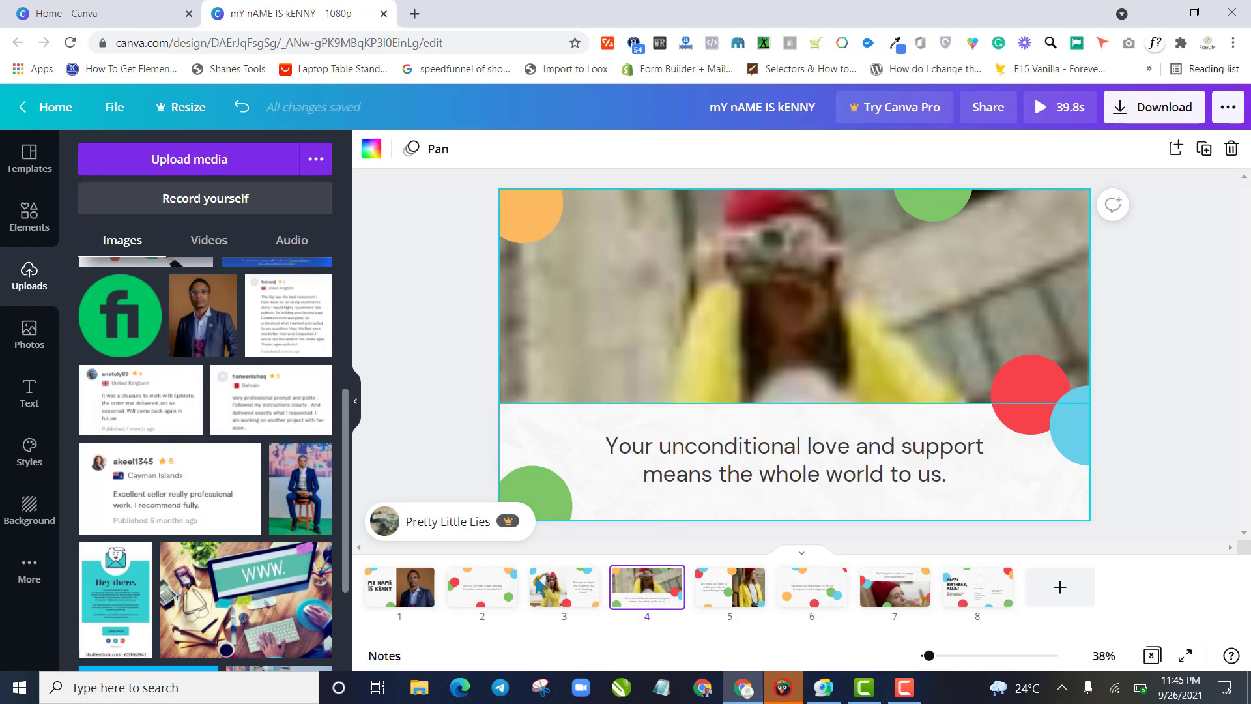
left_click(550, 593)
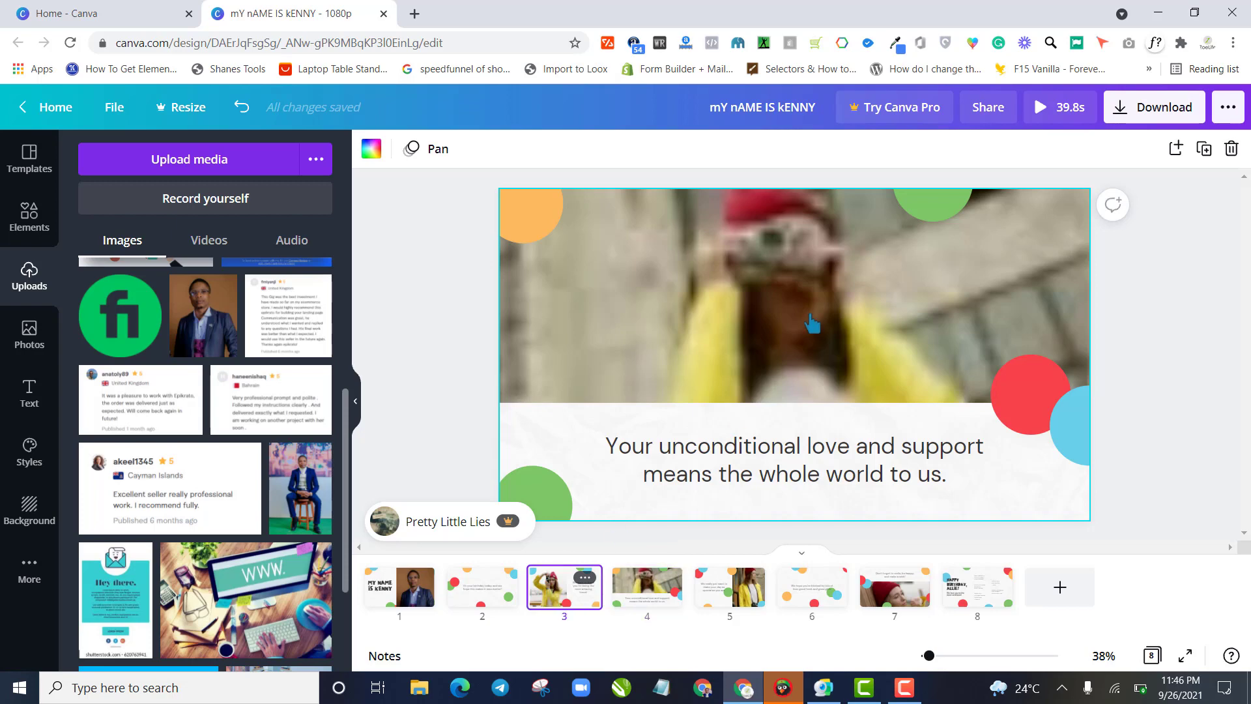
left_click(702, 313)
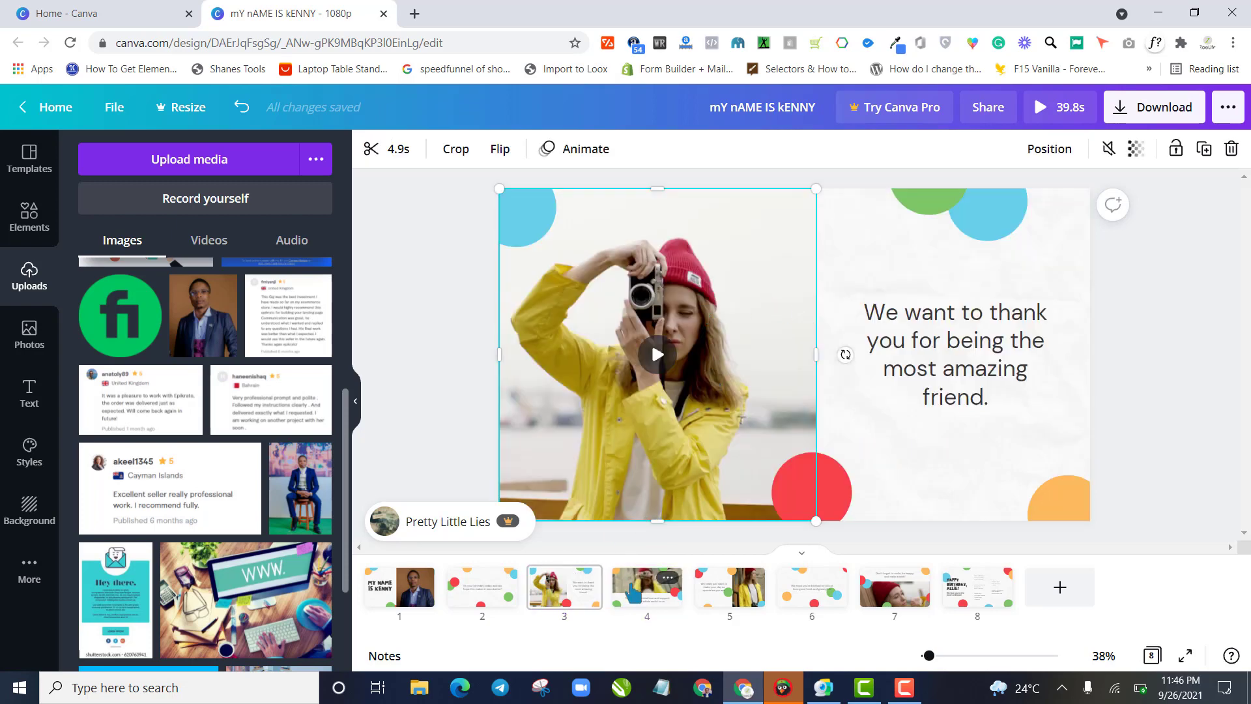
left_click(630, 589)
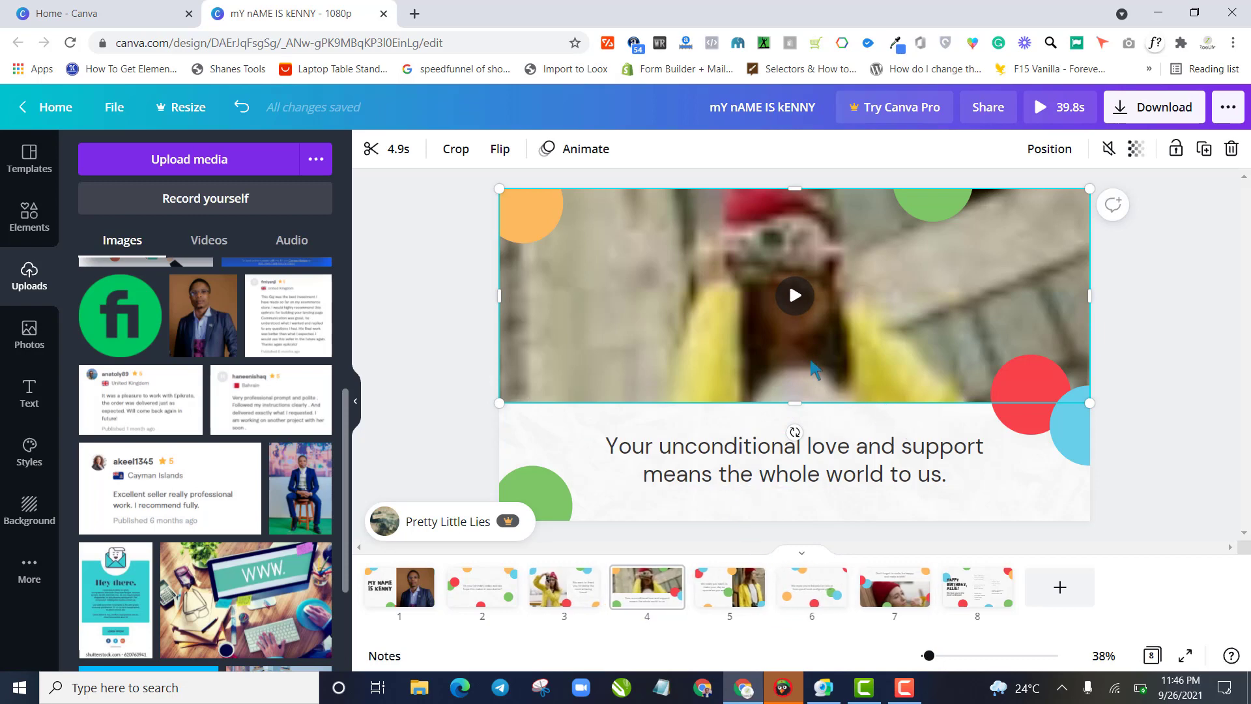
left_click(797, 586)
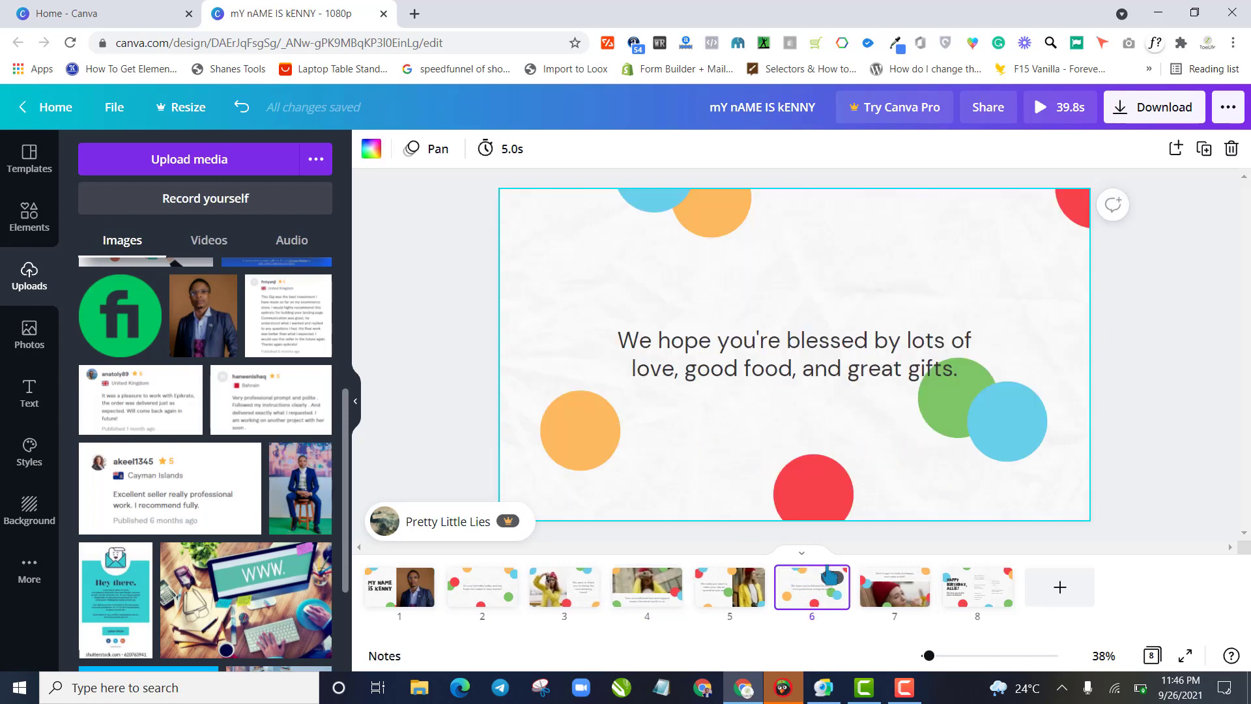
left_click(902, 598)
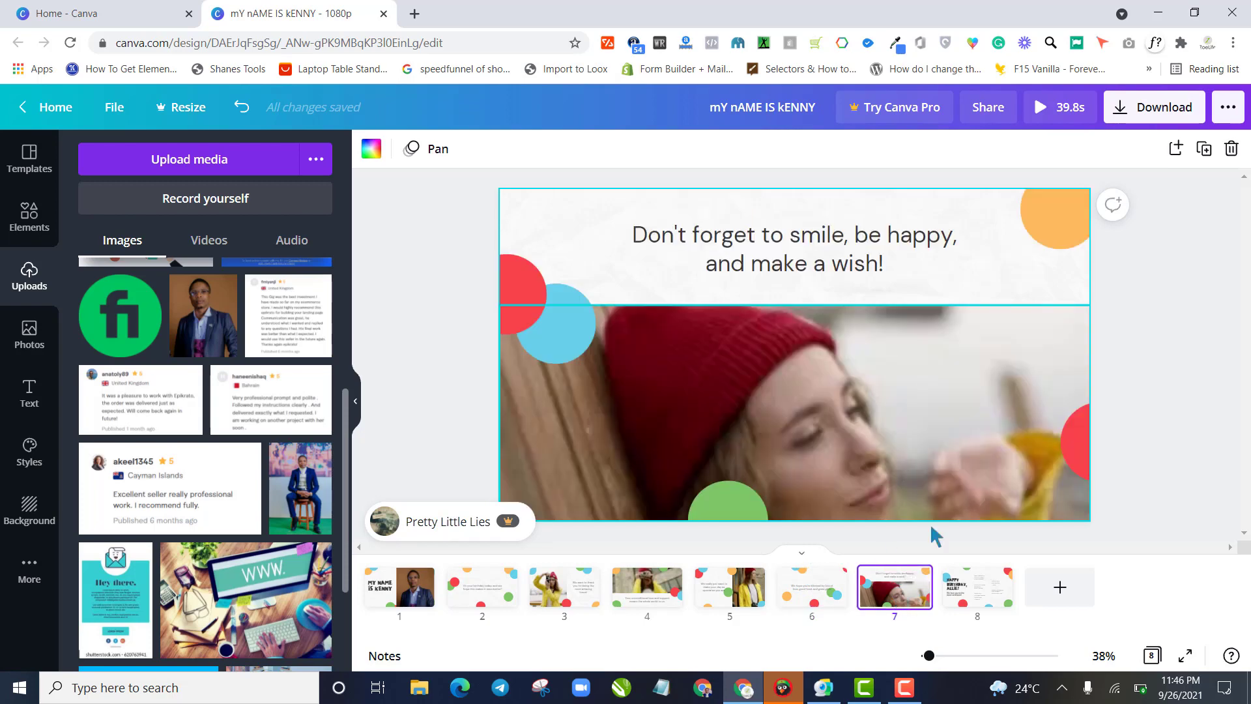
left_click(963, 603)
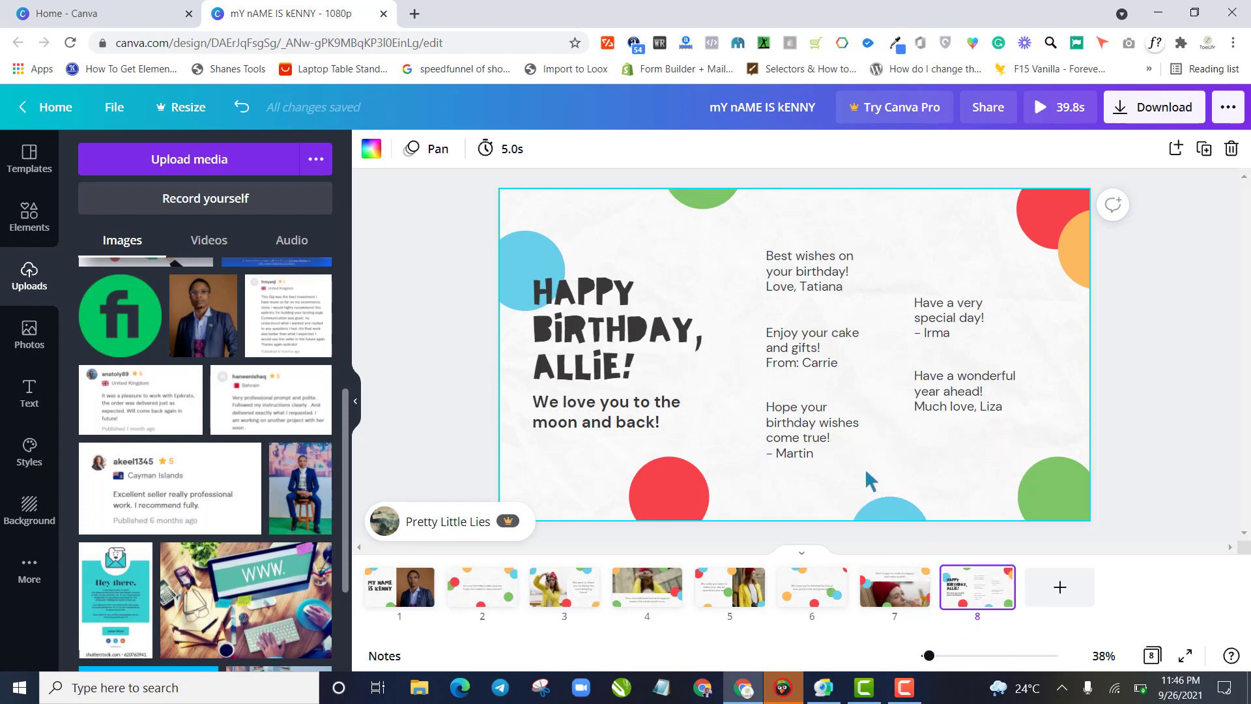
left_click(817, 586)
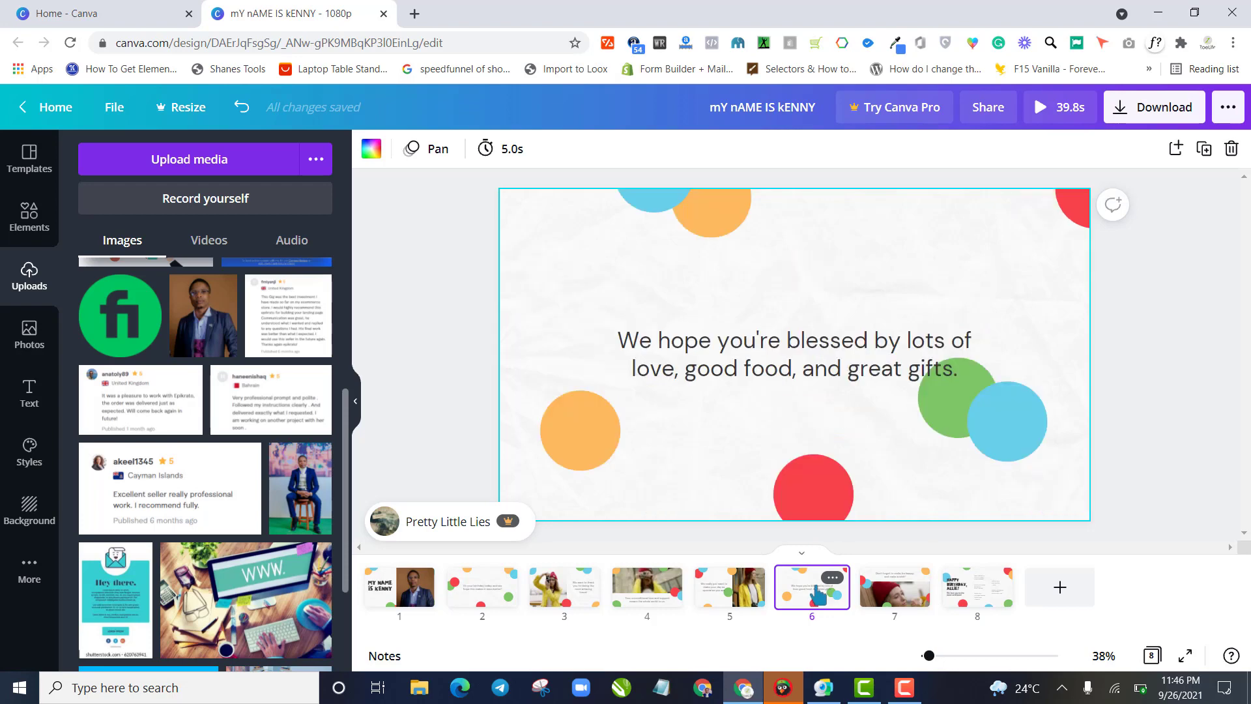
left_click(722, 596)
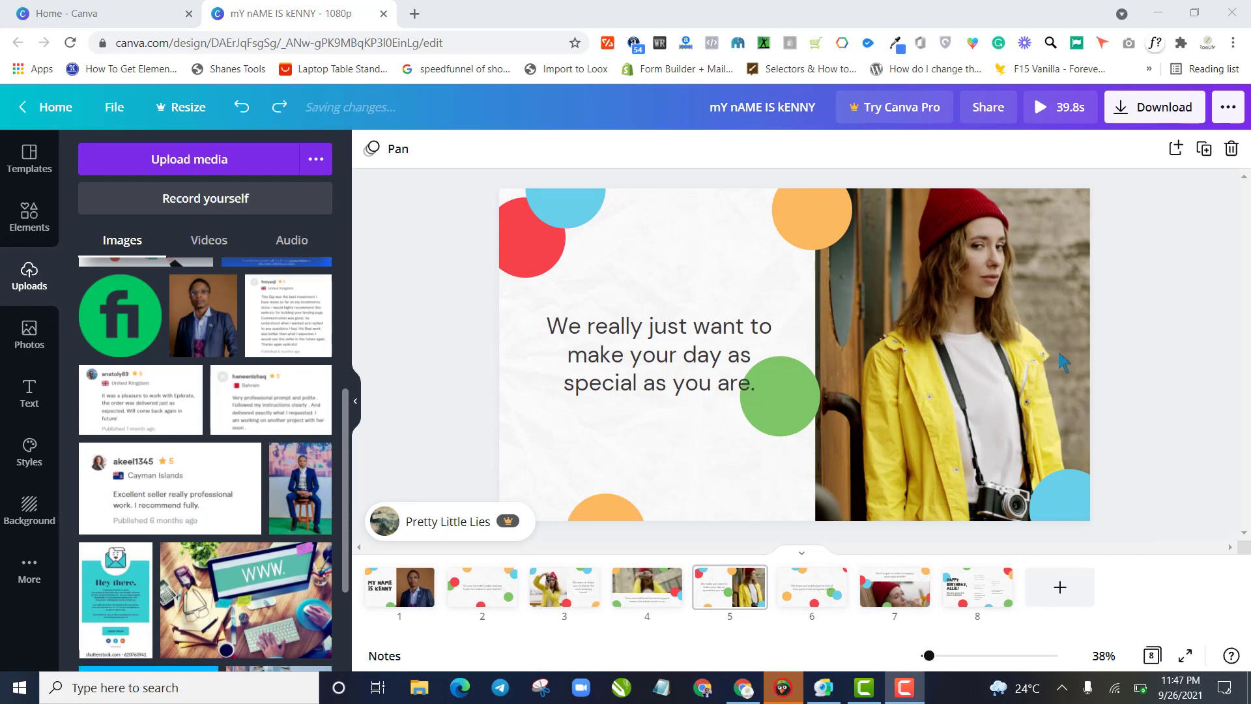
- Undo the last edit and check the premium music track charge in the download options
key("ctrl+z")
left_click(1133, 134)
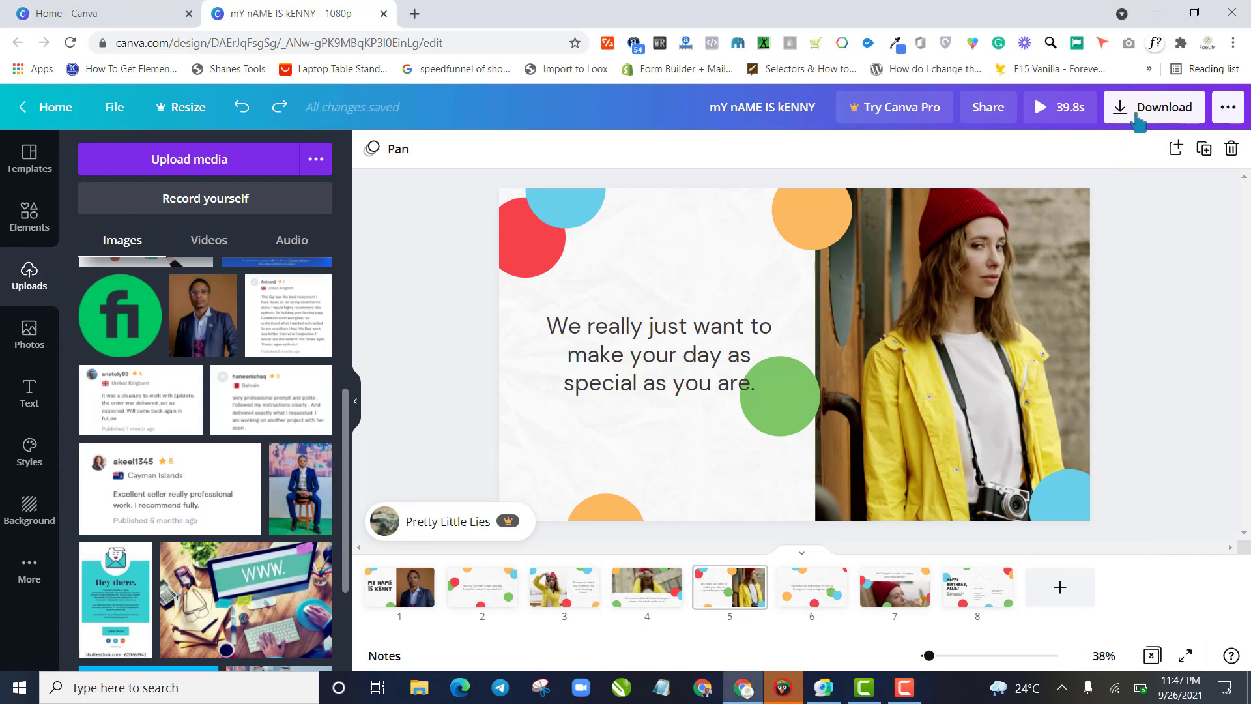
left_click(1137, 112)
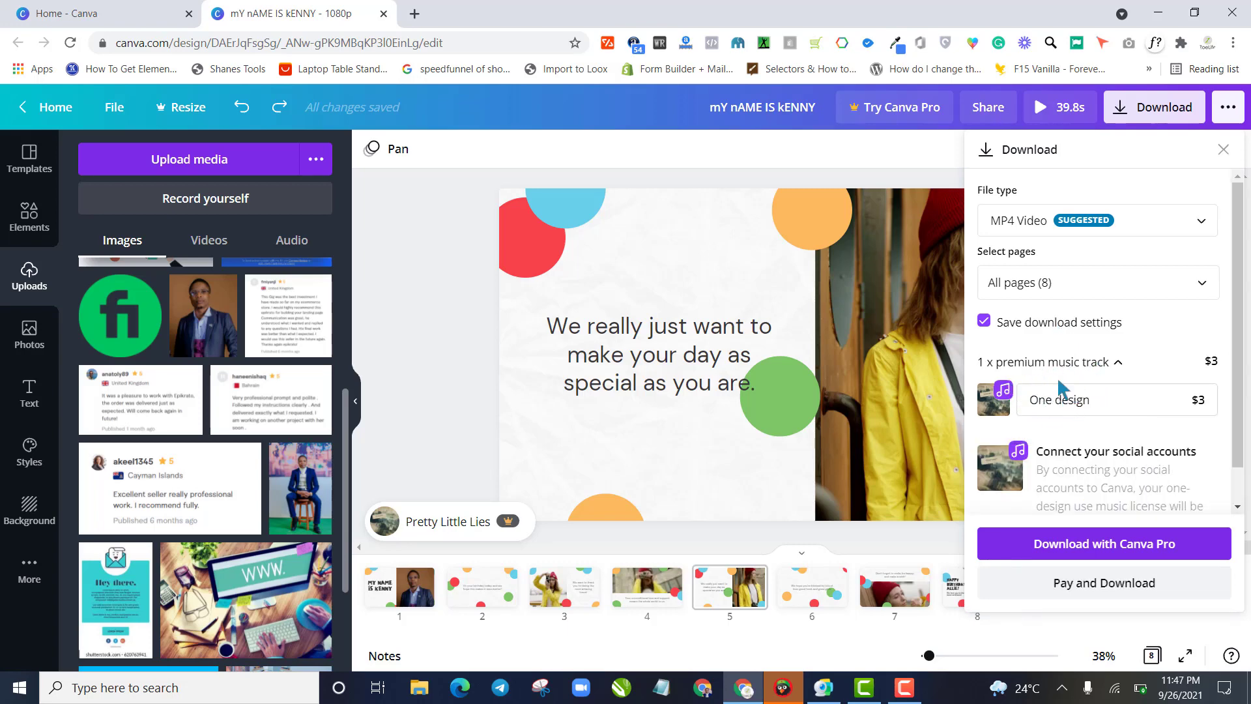
left_click(1115, 364)
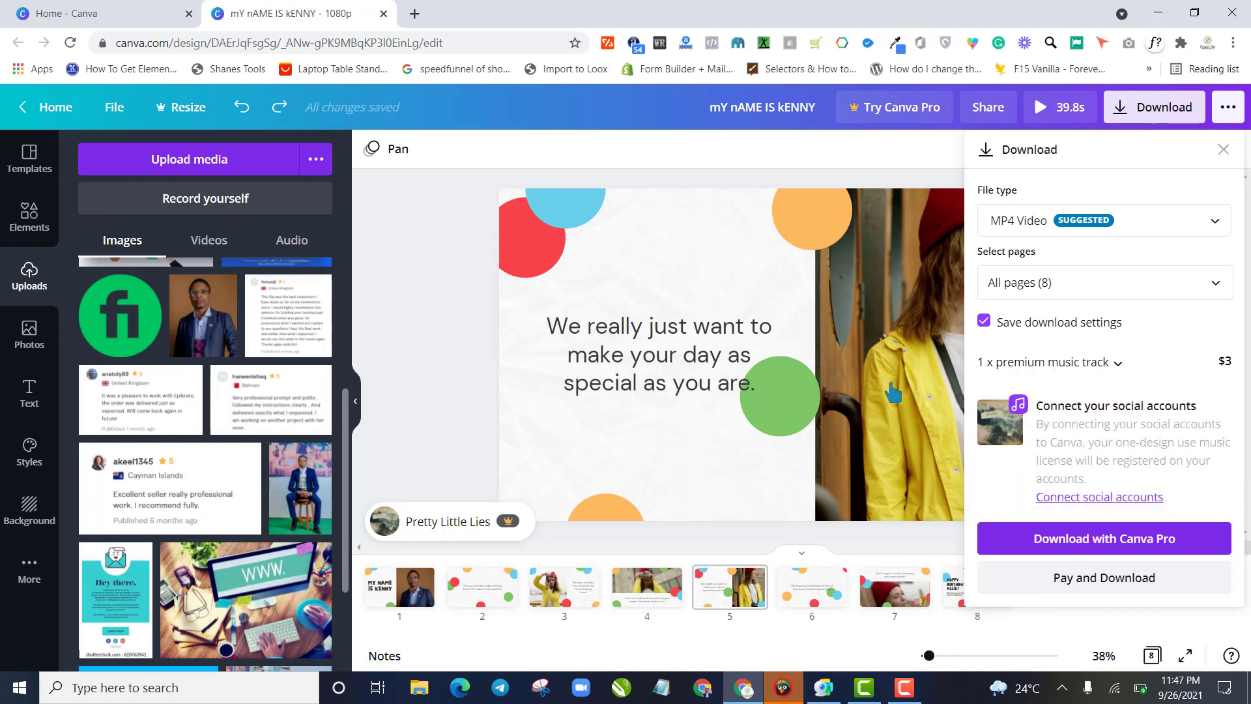
left_click(427, 447)
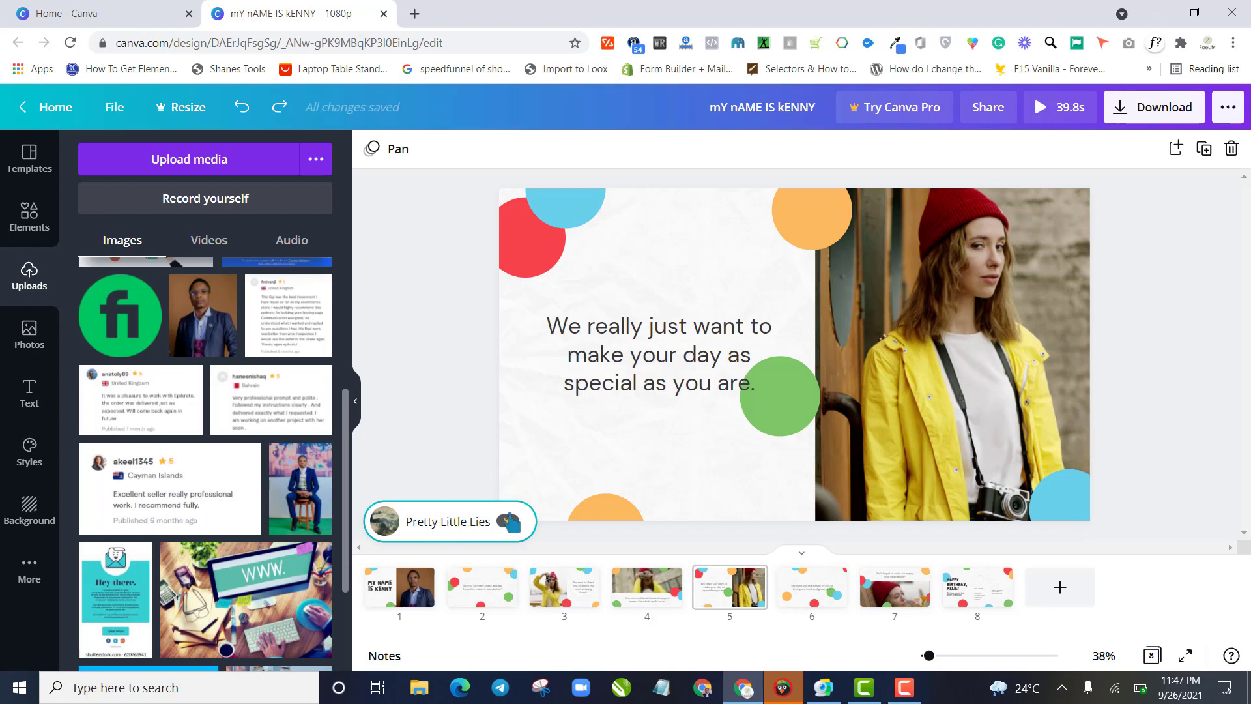
- Select the Pretty Little Lies music track to check its premium status and playback, and show the uploaded audio files
mouse_move(510, 527)
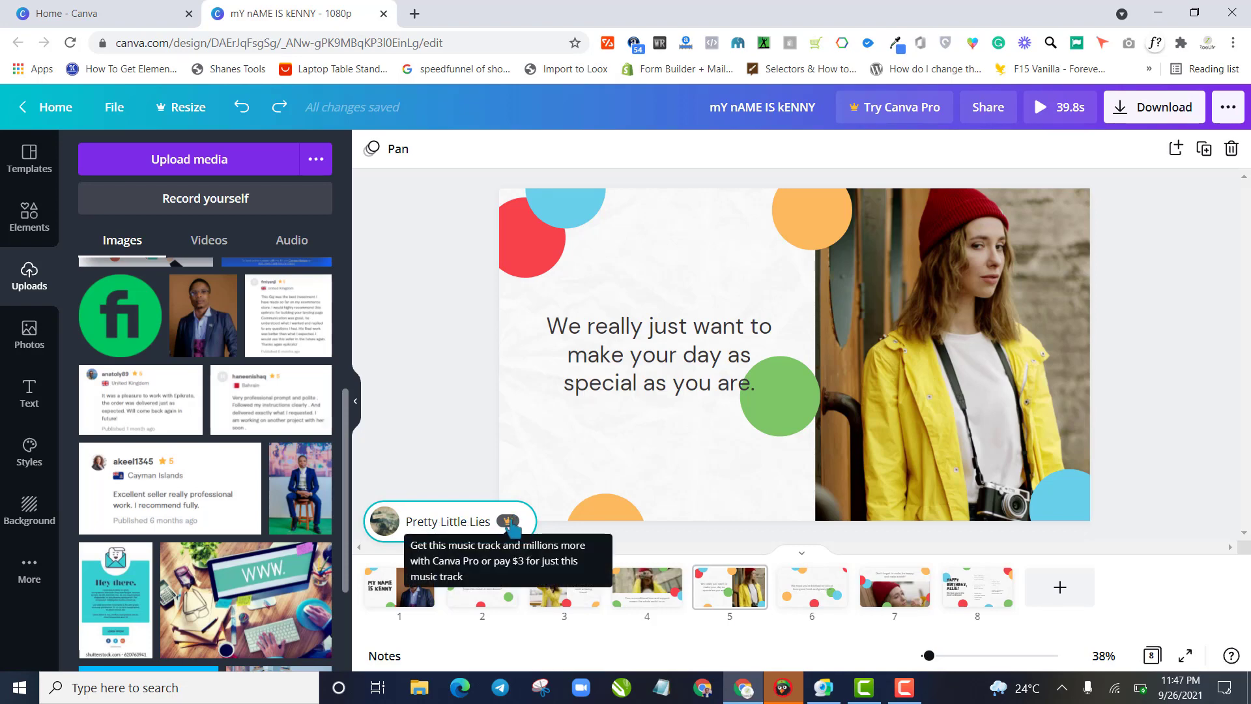
left_click(451, 527)
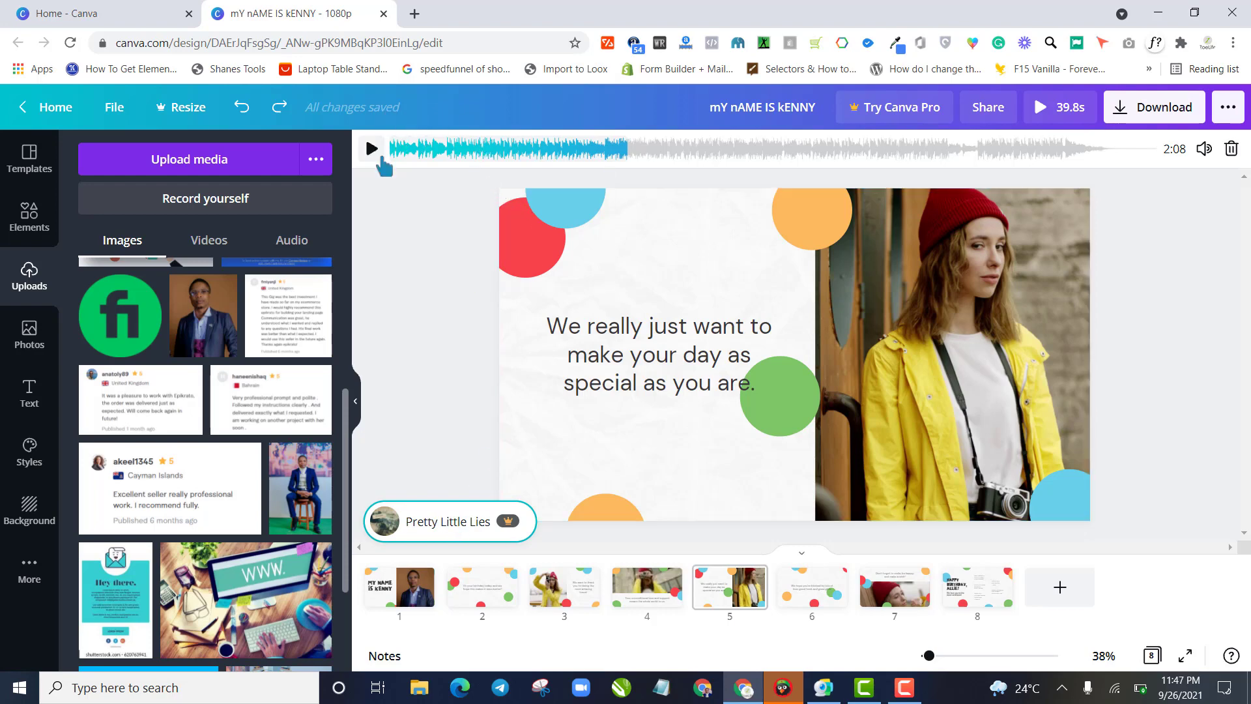
left_click(377, 154)
left_click(292, 241)
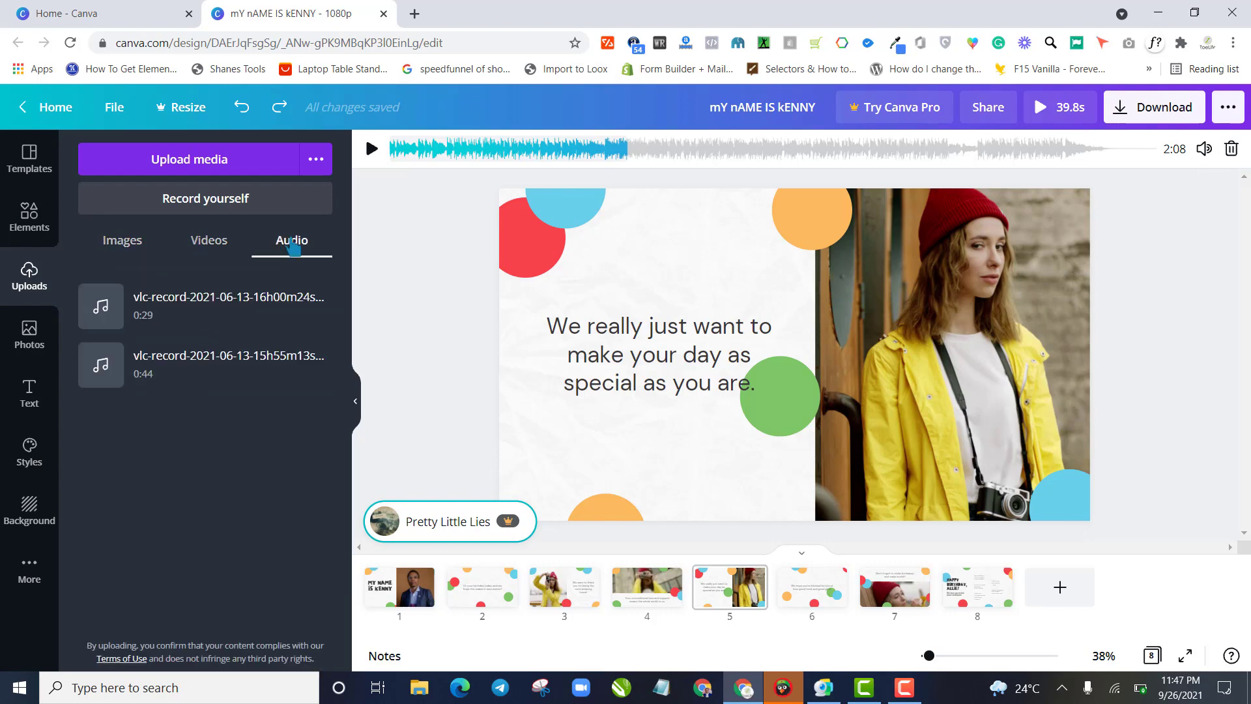